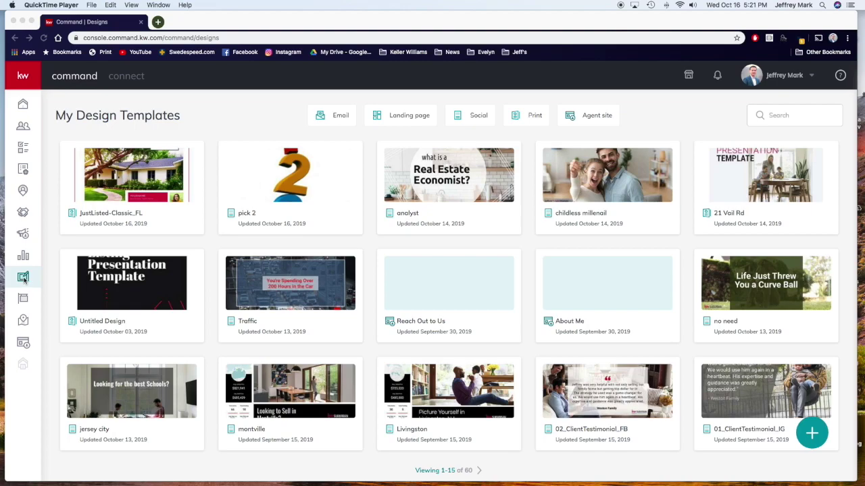
- Reload the Designs page and browse the Landing page, Social and Print template filters
click(24, 279)
click(24, 279)
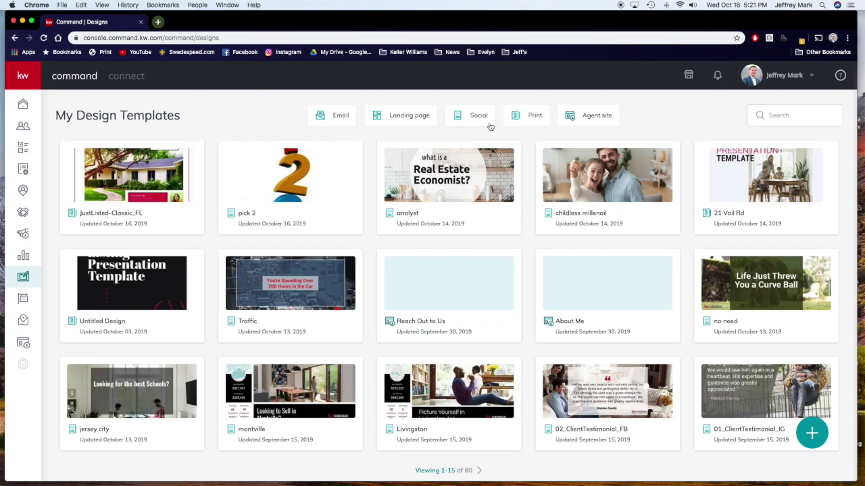
click(425, 119)
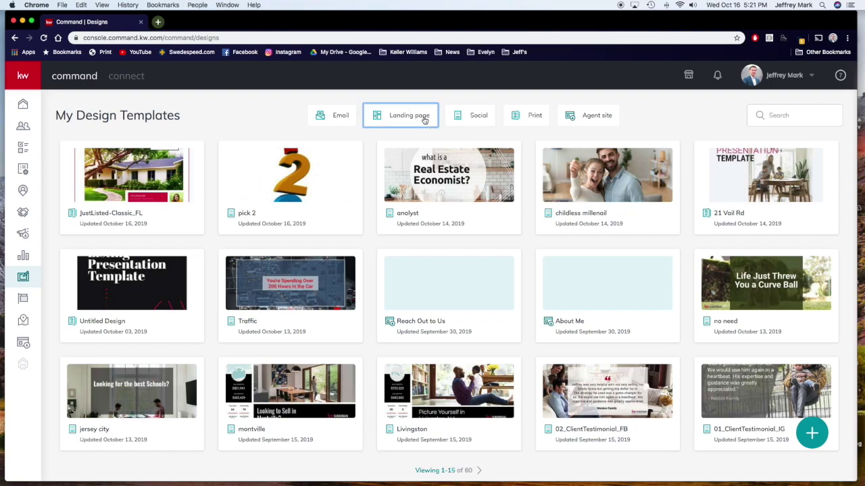
click(463, 120)
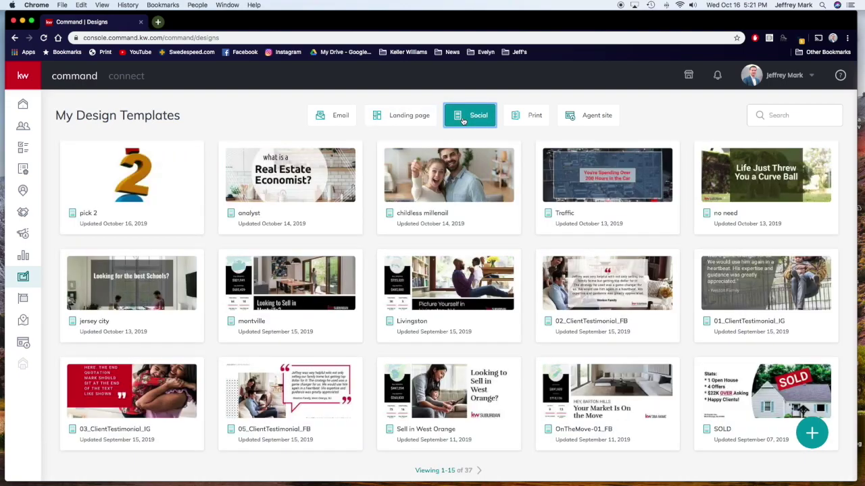
click(522, 122)
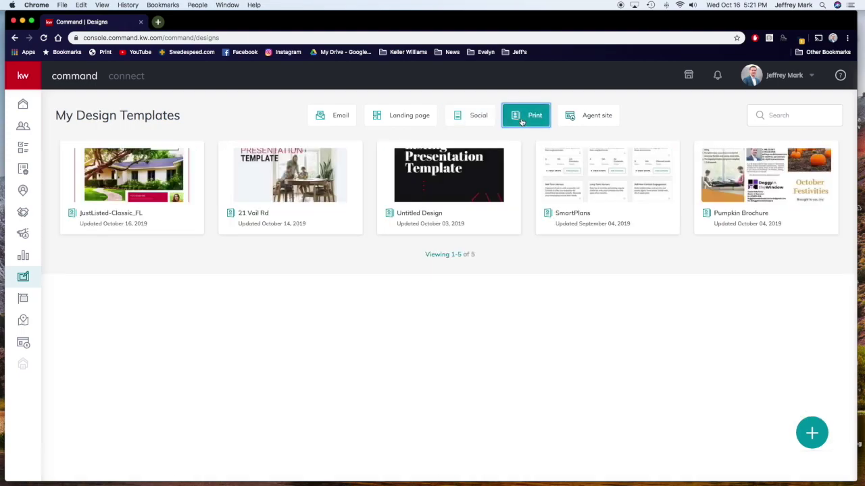
- Return to the Social filter and start a new Social content piece
click(421, 118)
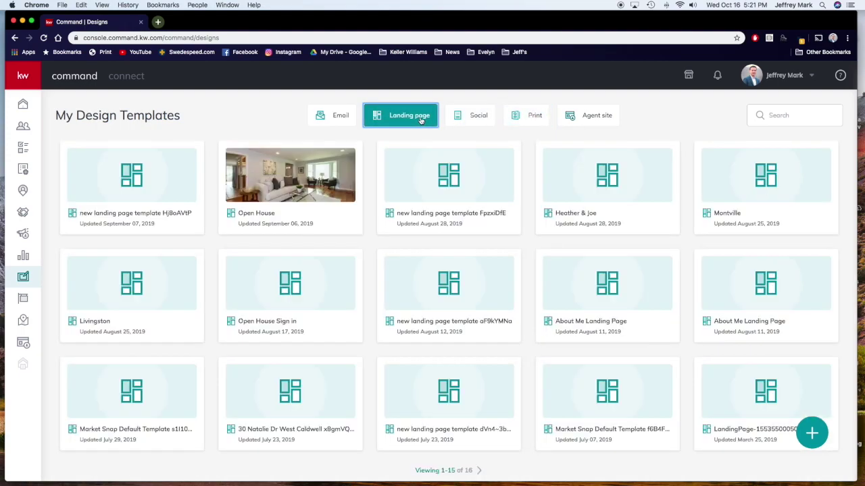
click(469, 121)
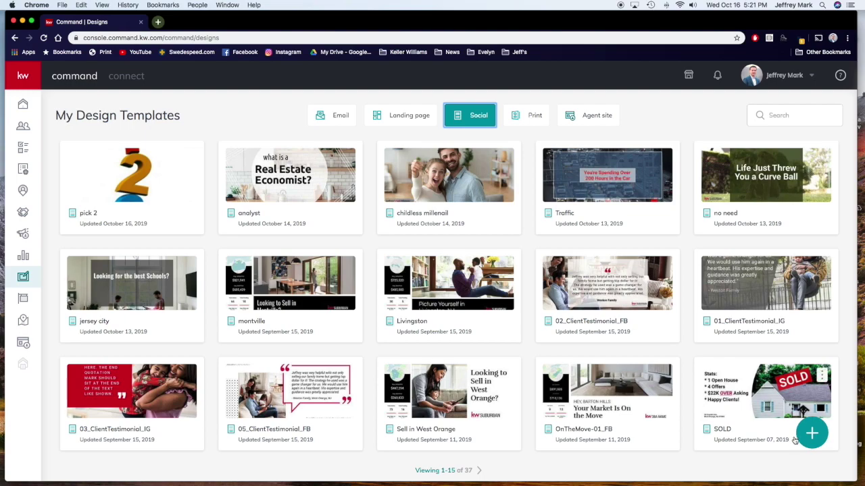
click(815, 436)
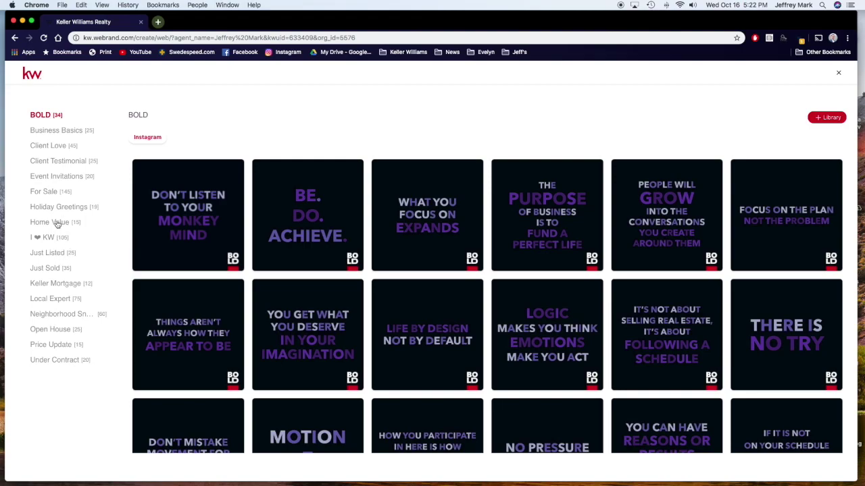
- Browse the Open House category across the Instagram, Stories, LinkedIn and Twitter tabs
click(58, 330)
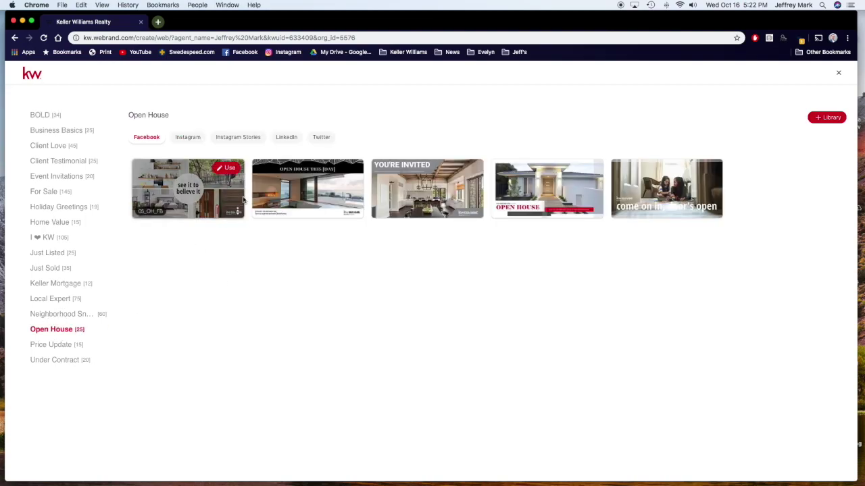
mouse_move(454, 201)
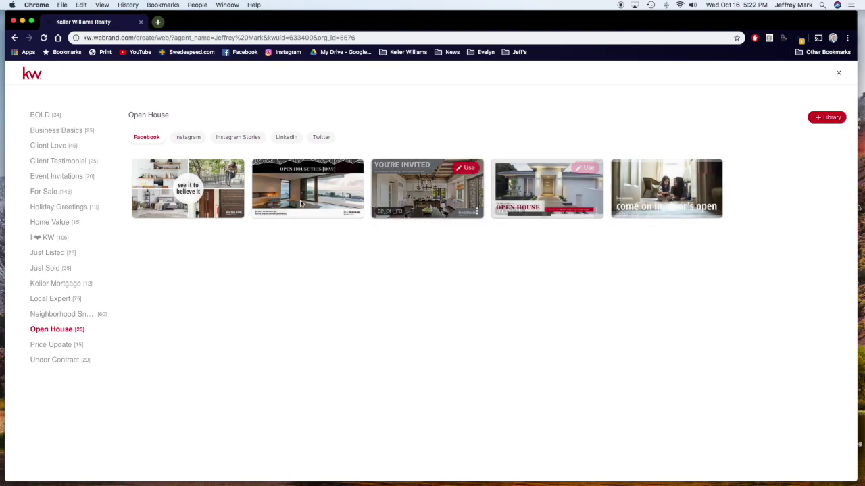
mouse_move(194, 204)
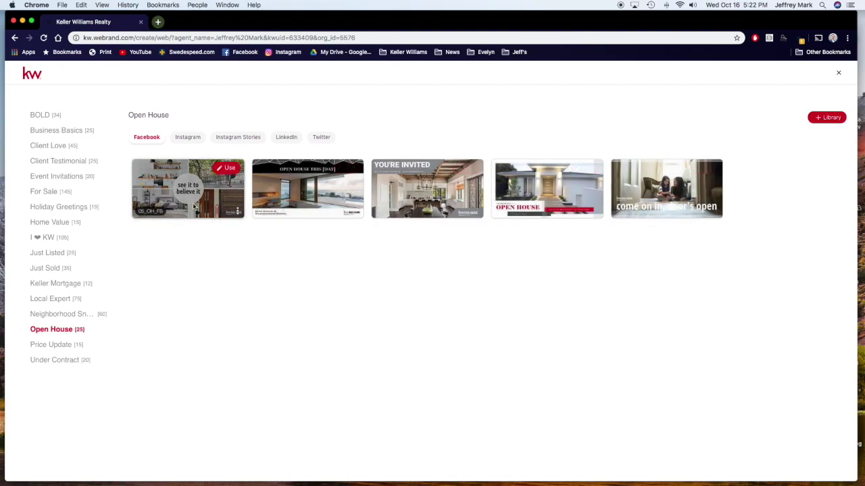
click(182, 141)
click(225, 141)
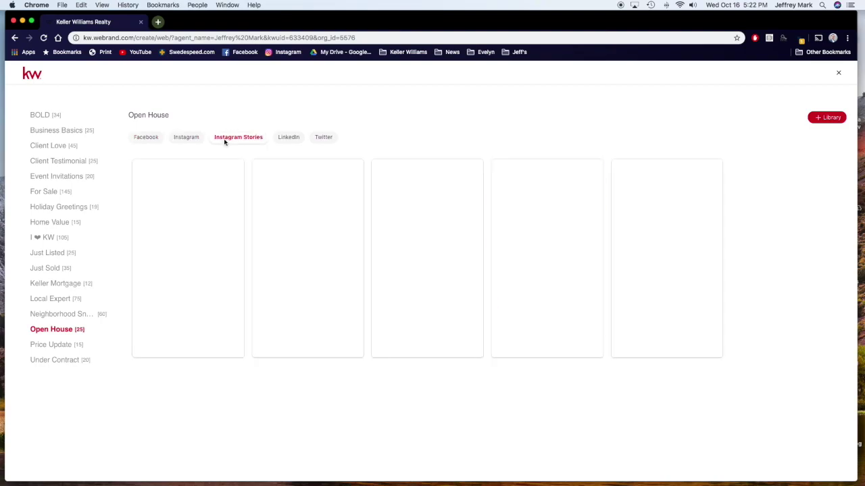
click(285, 137)
click(321, 138)
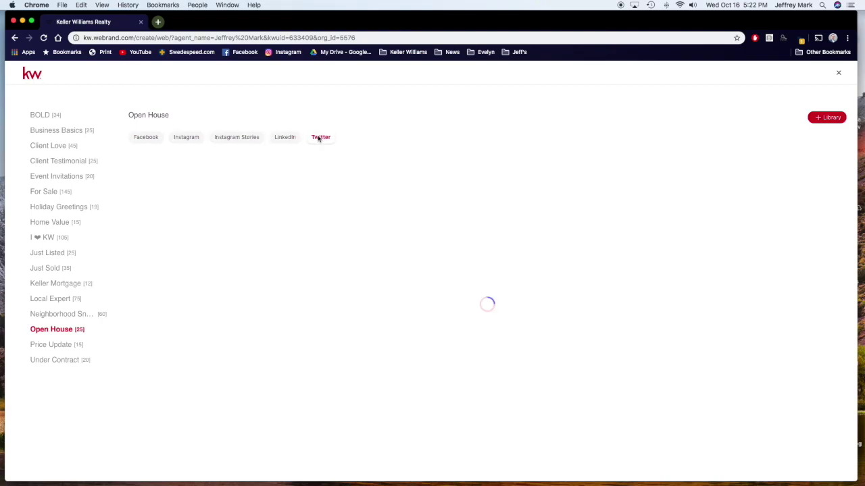
click(188, 140)
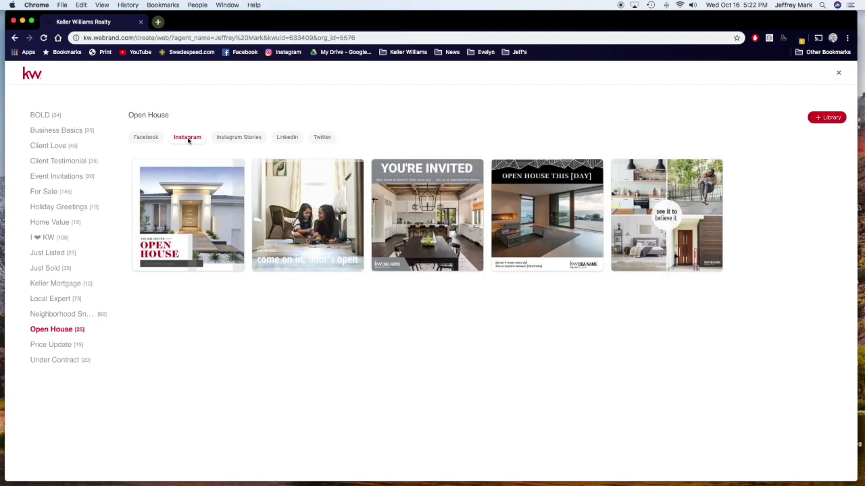
- Return to the Facebook Open House templates and start a design from 05_OH_FB
click(152, 139)
mouse_move(228, 170)
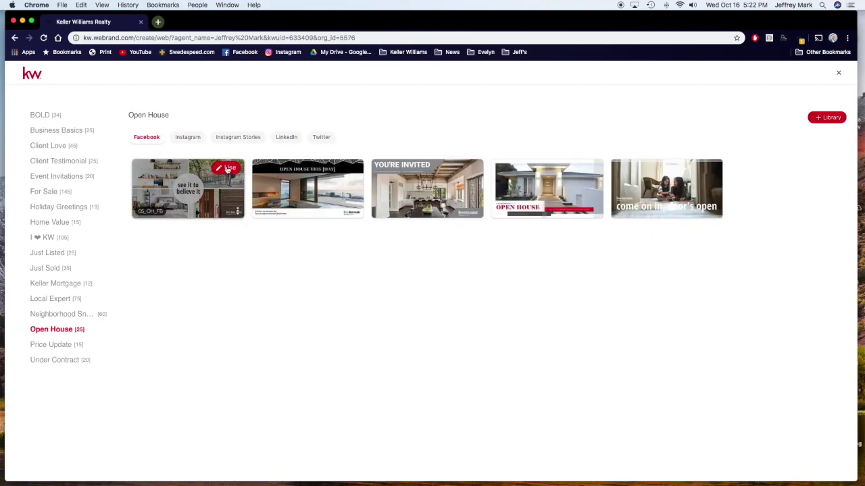
click(228, 169)
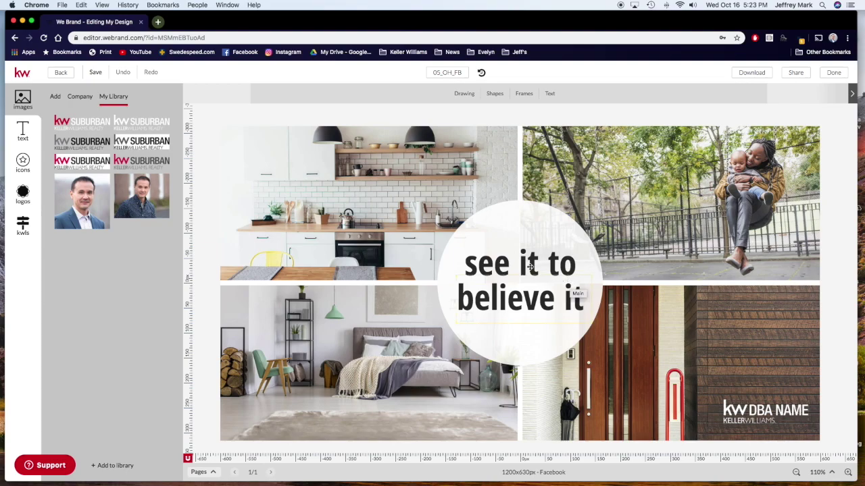
- Select the 'see it to believe it' headline inside the central circle
click(512, 258)
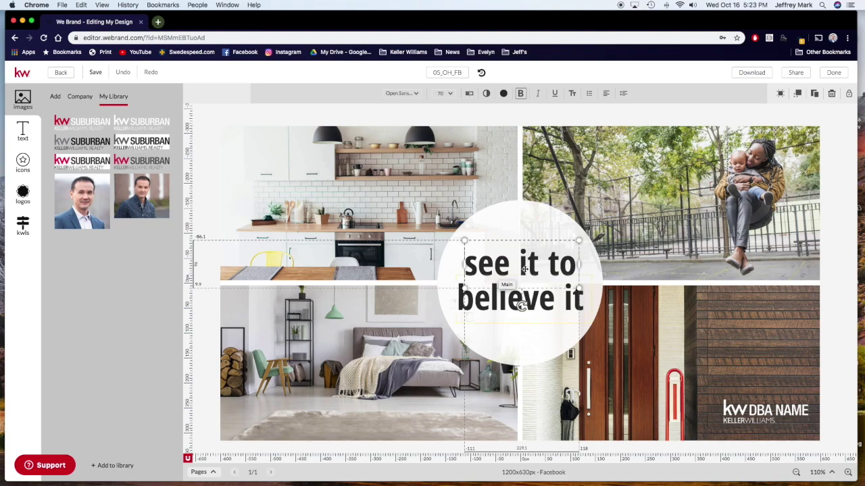
- Change 'see it to' to 'You're Invited!' and shrink it onto one line above 'believe it'
click(470, 96)
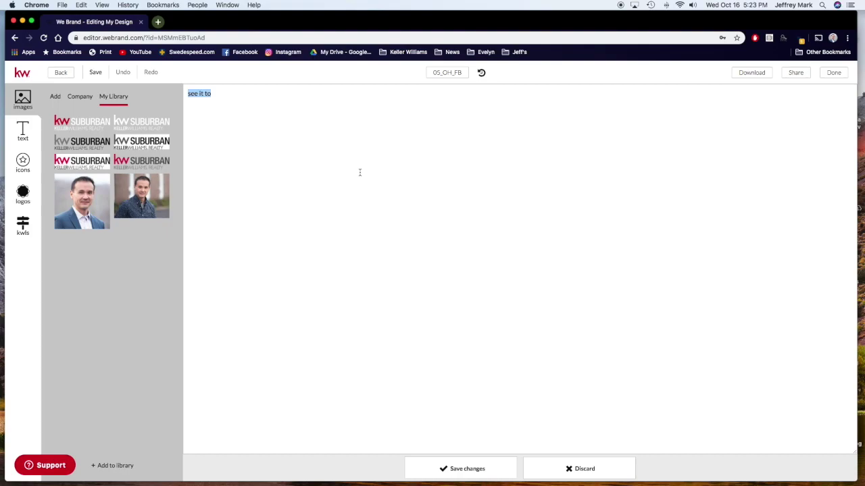
text(You're)
click(476, 472)
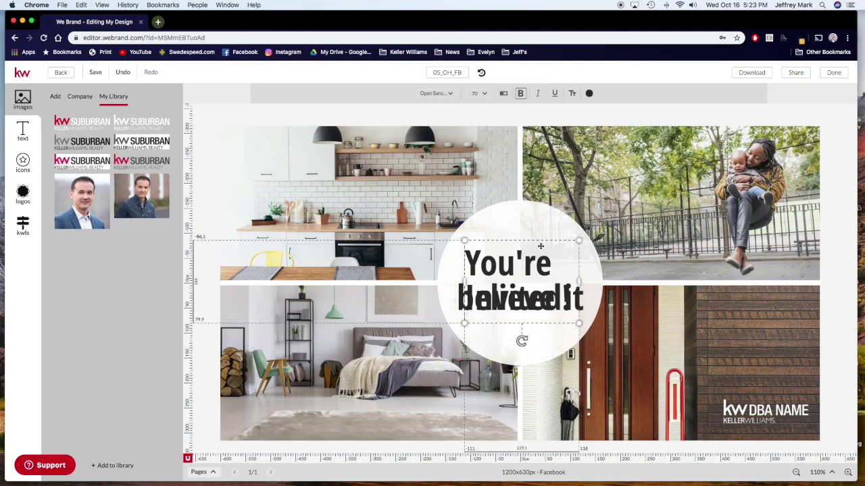
drag(579, 281, 616, 281)
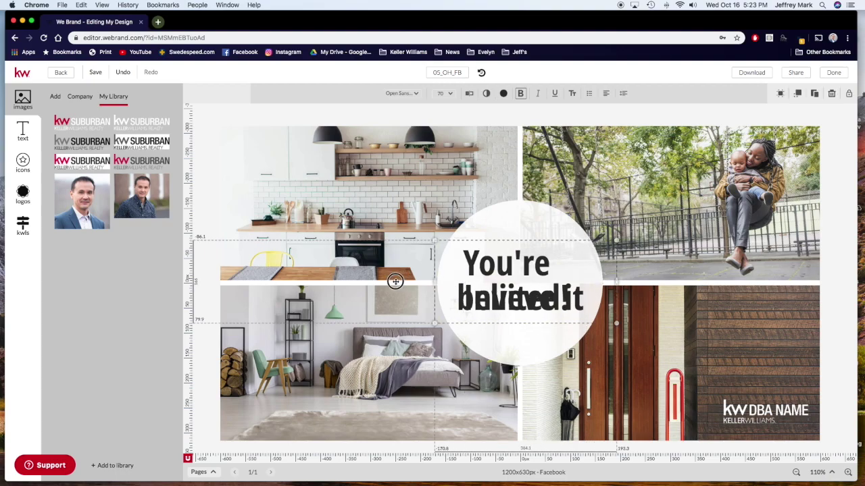
drag(616, 289, 552, 263)
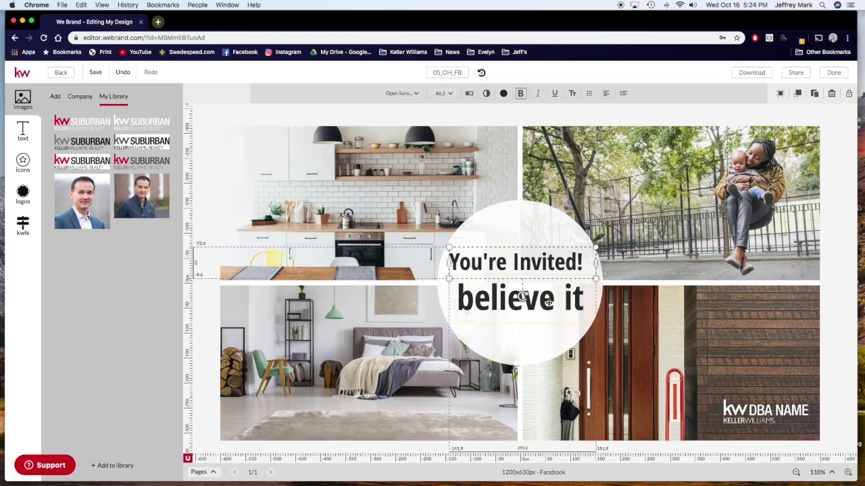
click(548, 303)
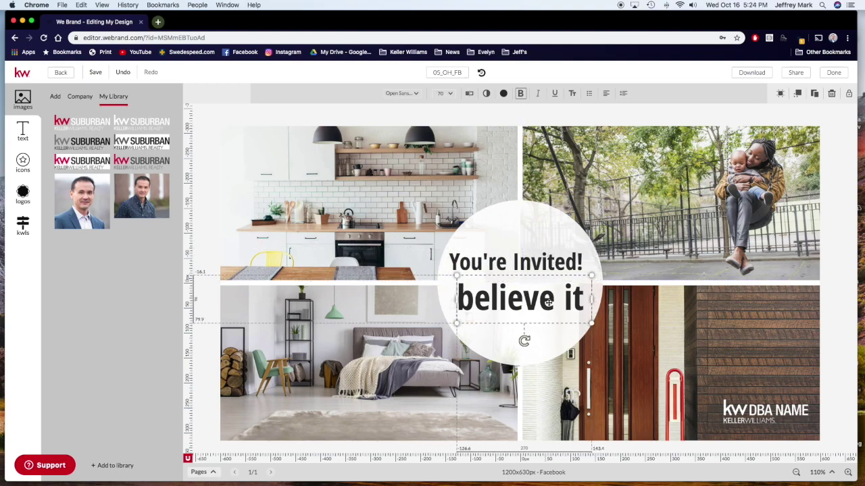
- Replace 'believe it' with 'Open House / Sunday 2-4 / 123 Main St' and save
click(470, 93)
drag(241, 92, 148, 90)
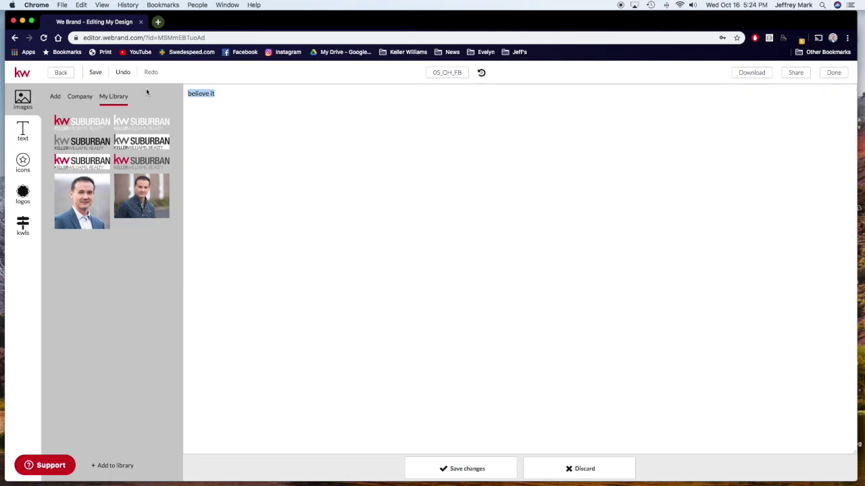
text(Open House)
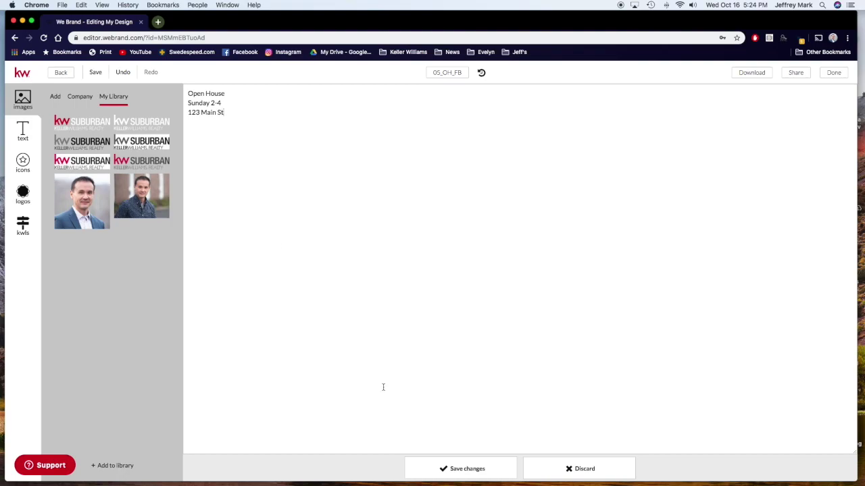
click(467, 468)
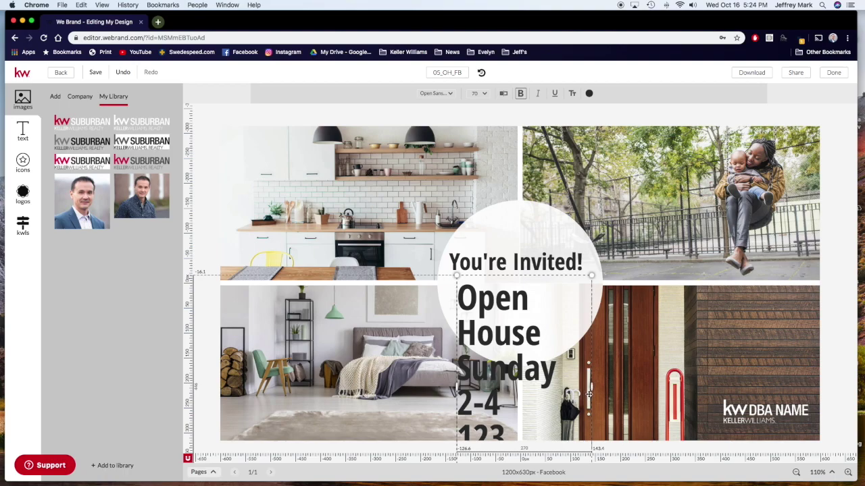
- Resize and reposition the open house details box to fit inside the circle
drag(590, 387, 701, 369)
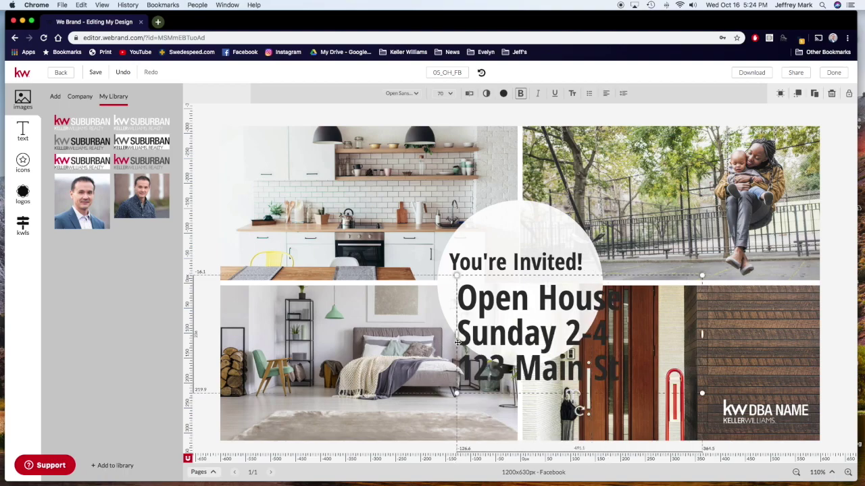
drag(702, 393, 555, 338)
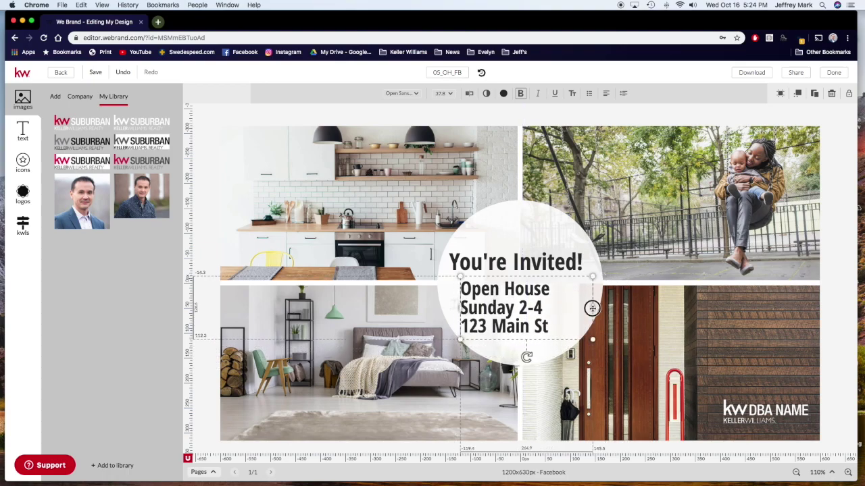
drag(592, 308, 558, 310)
drag(506, 308, 533, 325)
click(670, 323)
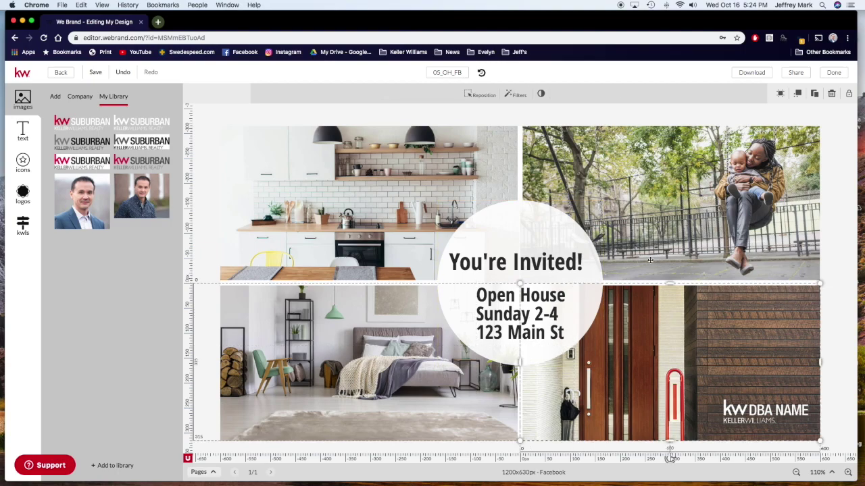
click(576, 115)
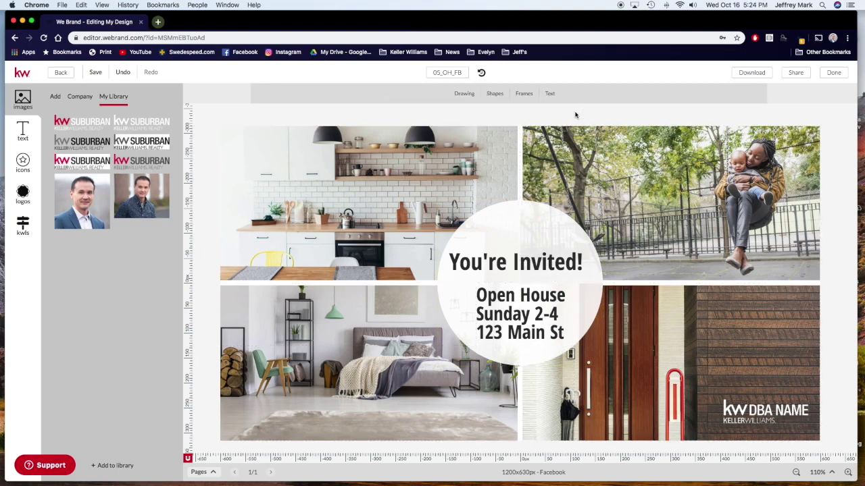
mouse_move(540, 298)
mouse_down()
mouse_move(531, 295)
mouse_move(537, 310)
mouse_up()
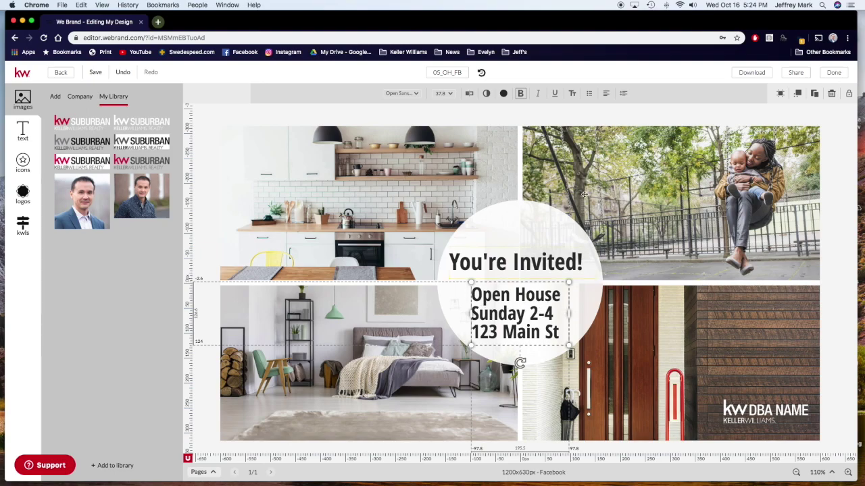
- Center-align the Open House details and move the block to the circle's centre
click(607, 94)
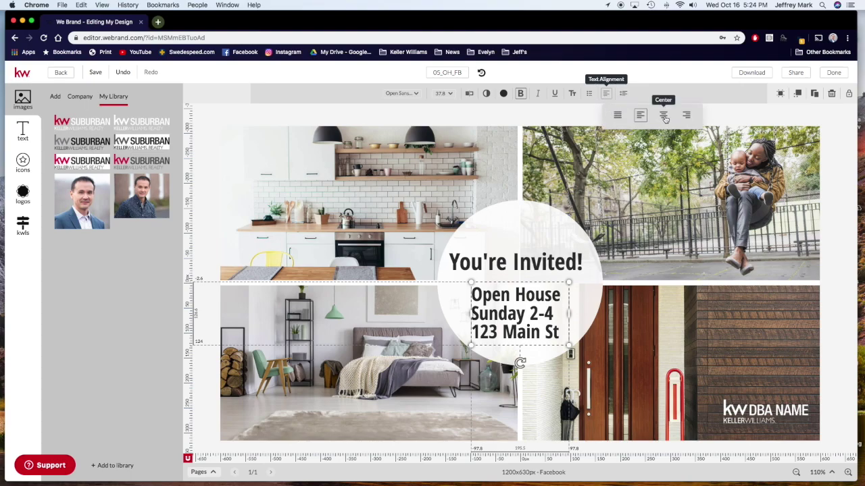
click(619, 116)
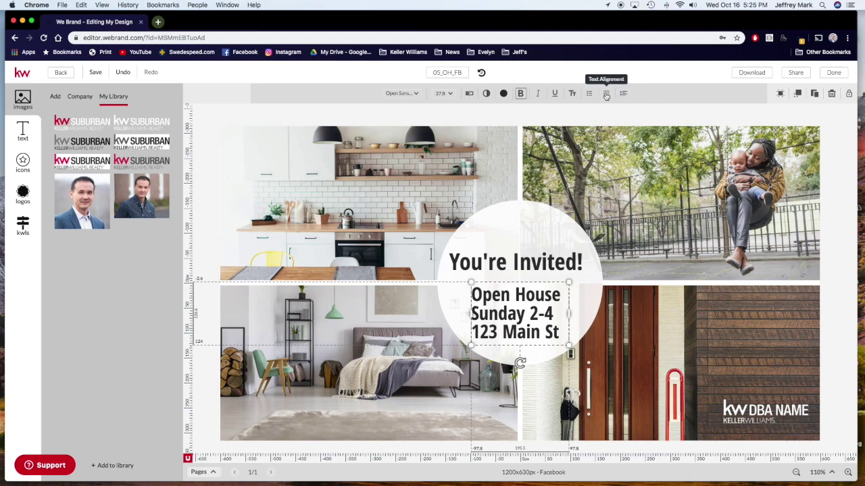
click(605, 94)
click(664, 120)
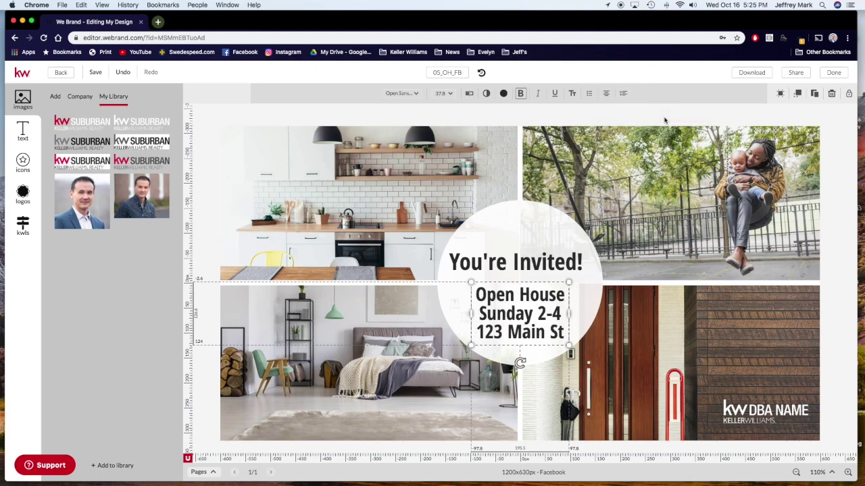
drag(538, 317, 536, 316)
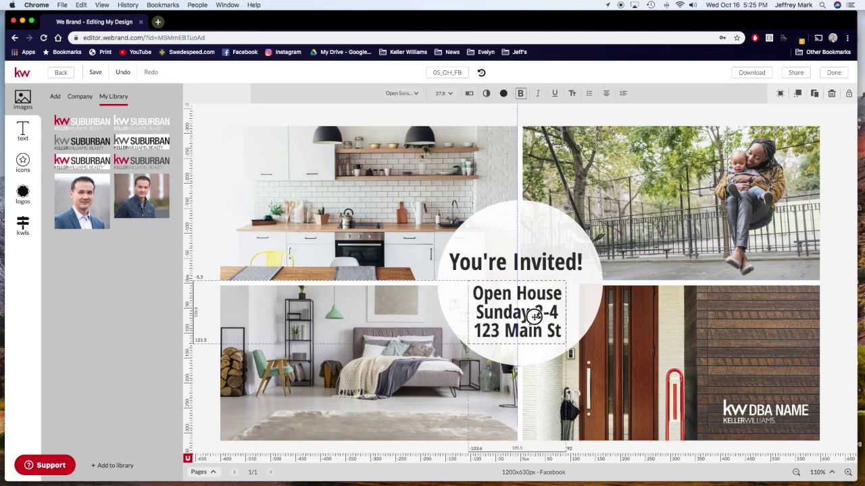
click(543, 269)
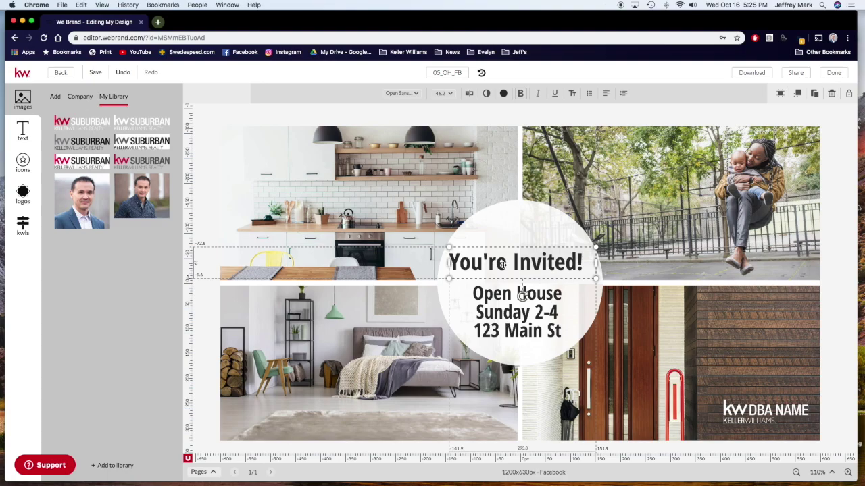
click(466, 264)
- Try magenta and then purple as the You're Invited! headline colour
drag(451, 264, 584, 263)
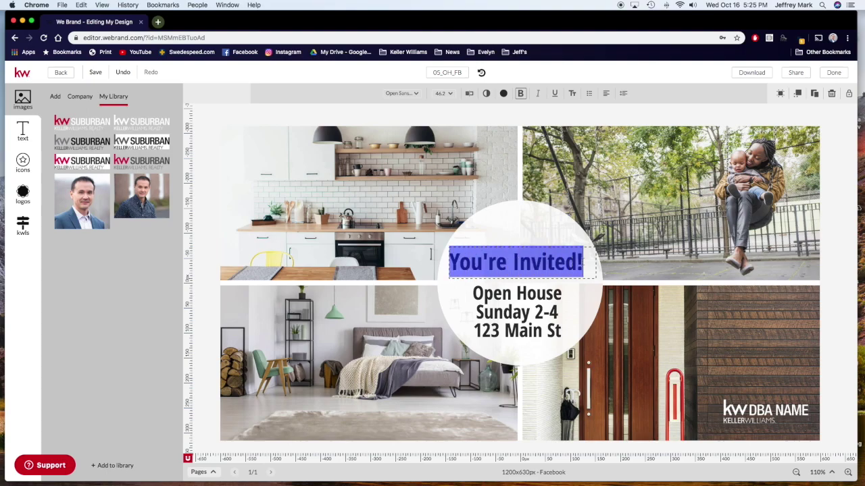
click(506, 96)
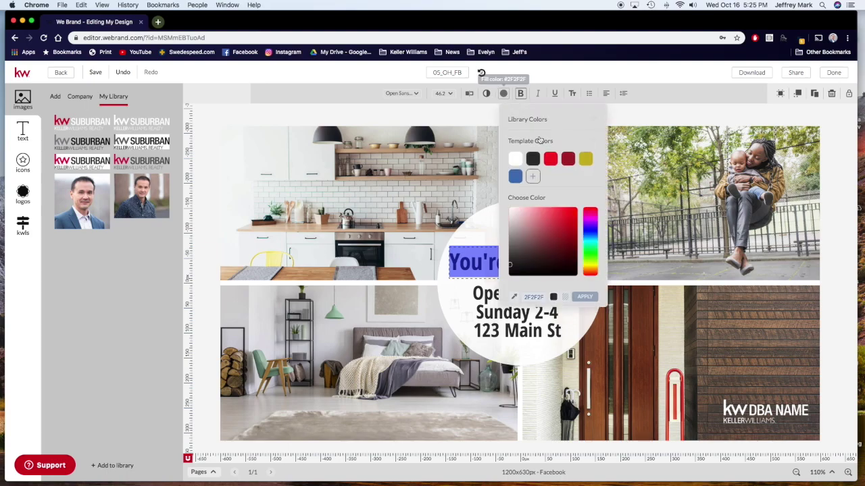
click(549, 161)
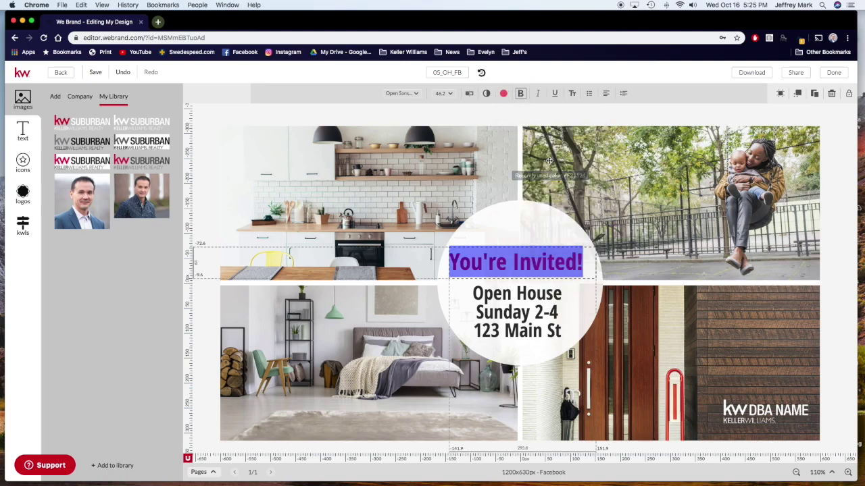
click(503, 94)
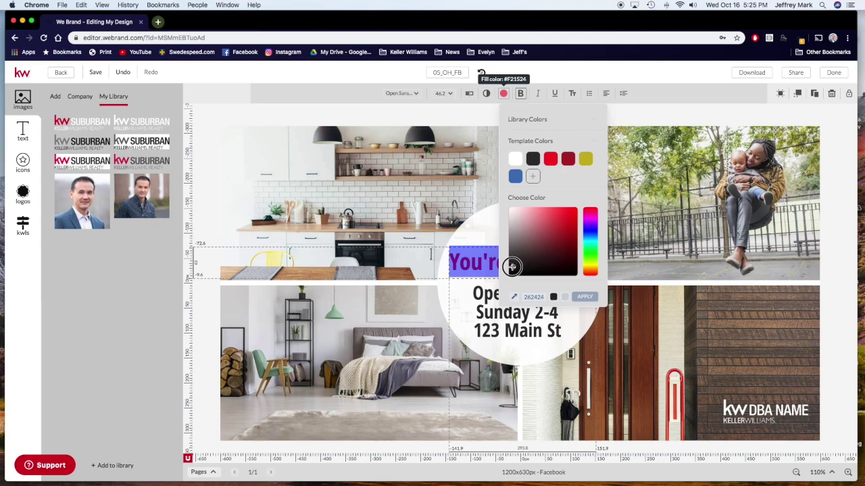
mouse_move(512, 267)
mouse_down()
mouse_move(554, 232)
mouse_move(525, 221)
mouse_move(560, 219)
mouse_up()
mouse_move(598, 233)
mouse_down()
mouse_move(588, 233)
mouse_move(589, 264)
mouse_move(588, 224)
mouse_up()
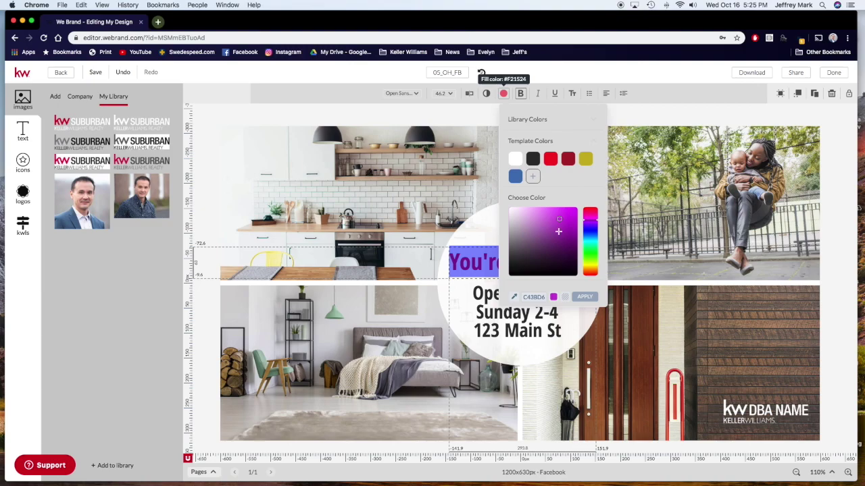
click(584, 296)
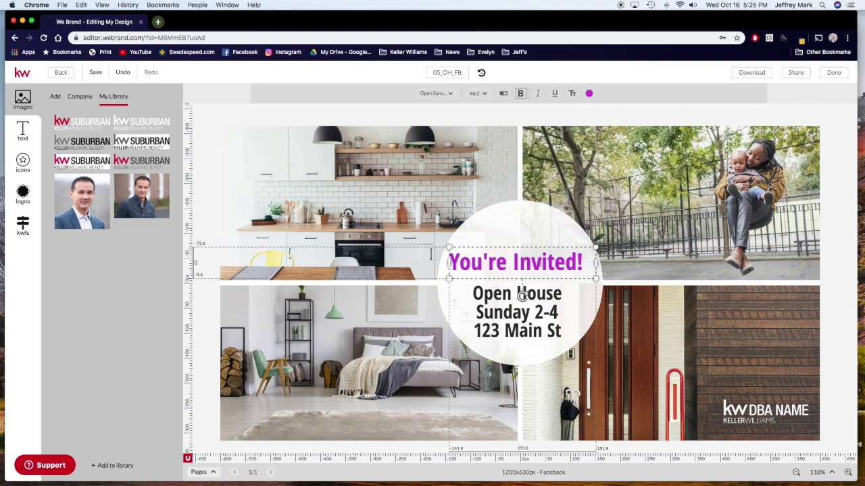
- Recolour the headline with brown sampled by eyedropper from the wooden door photo
click(594, 265)
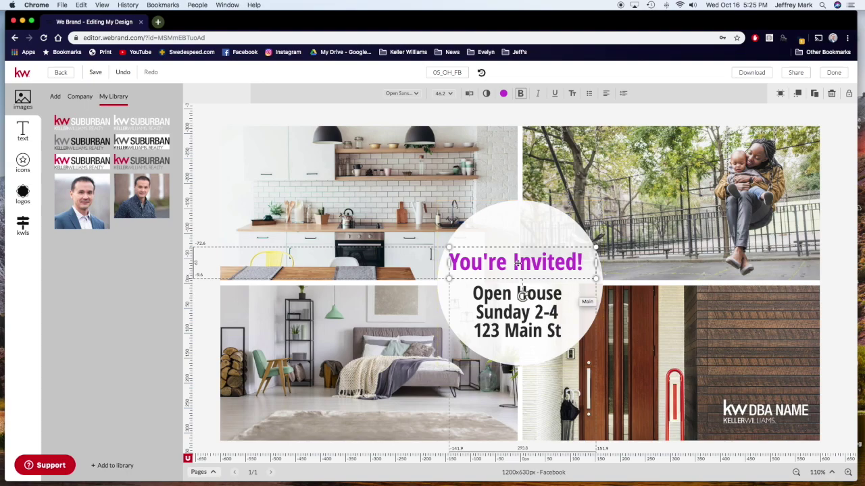
click(506, 95)
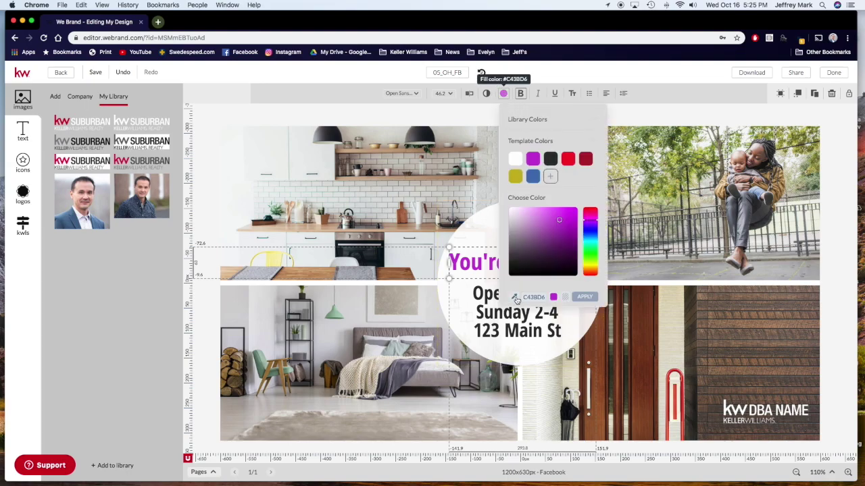
click(515, 298)
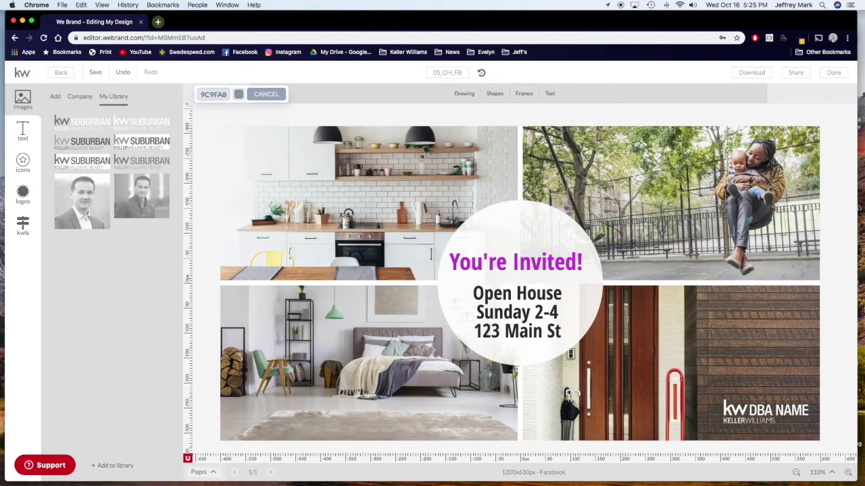
click(743, 320)
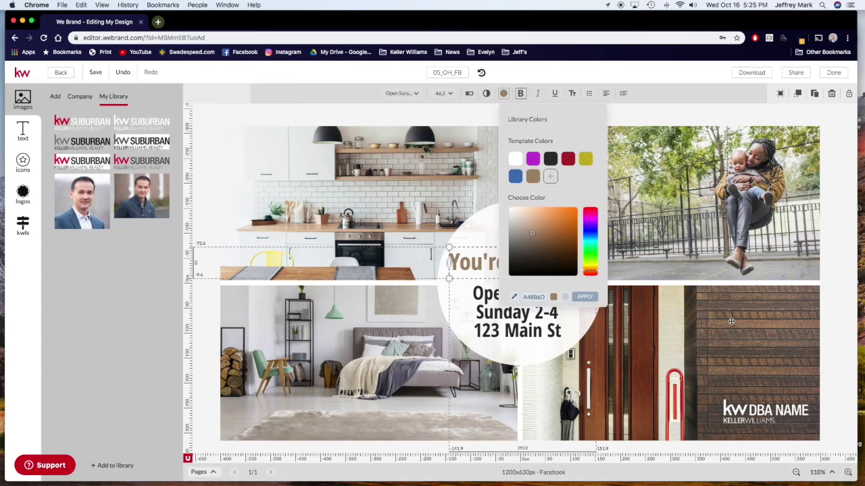
click(587, 297)
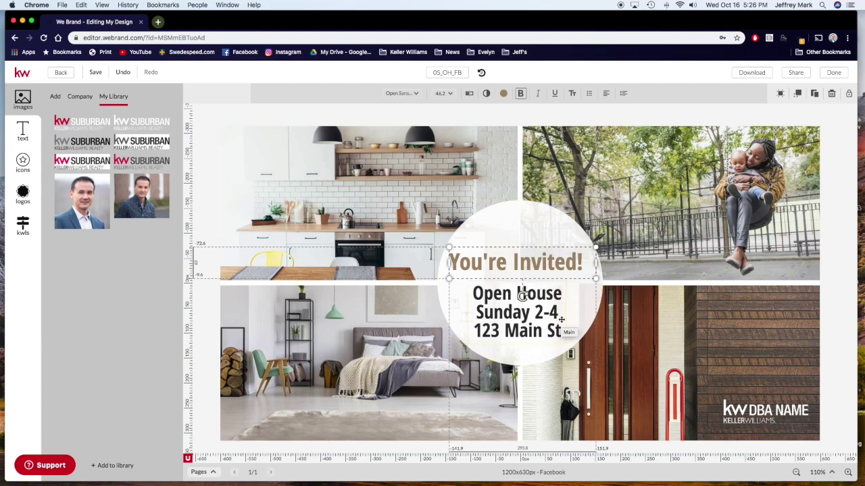
- Resize the You're Invited! headline and review the font size choices
mouse_move(596, 278)
mouse_down()
mouse_move(587, 275)
mouse_move(611, 289)
mouse_move(593, 287)
mouse_up()
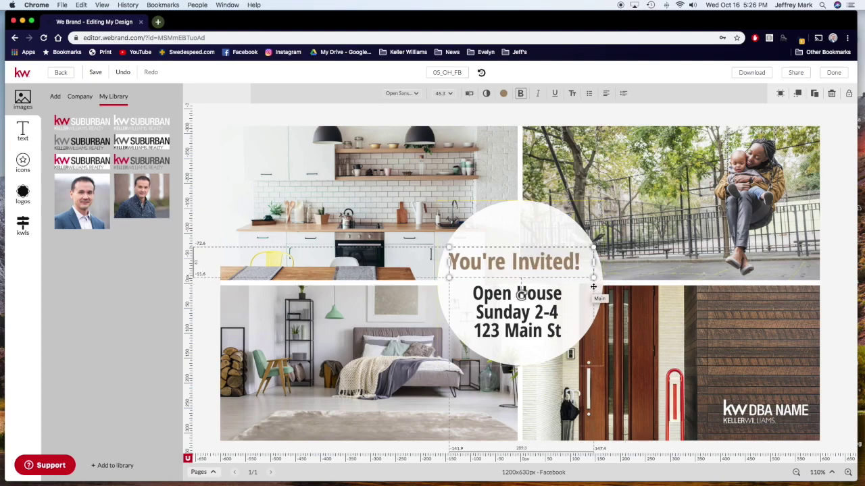
click(446, 93)
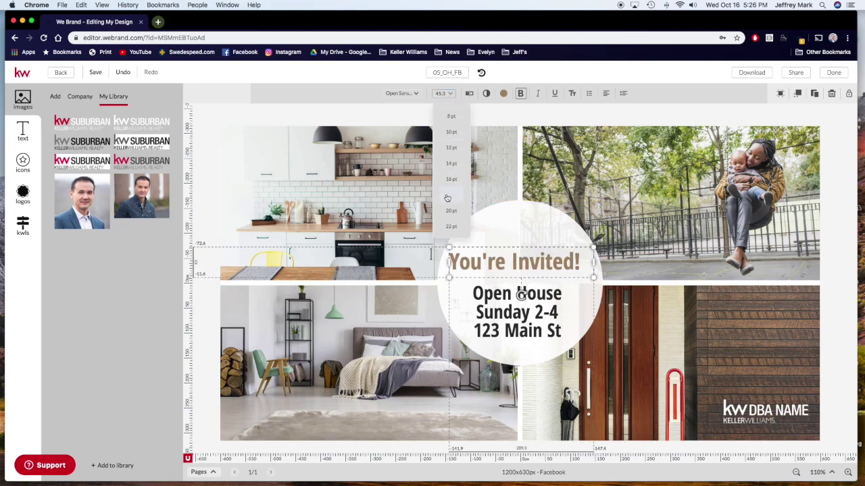
scroll(456, 200, down, 4)
scroll(457, 200, up, 2)
scroll(456, 200, up, 3)
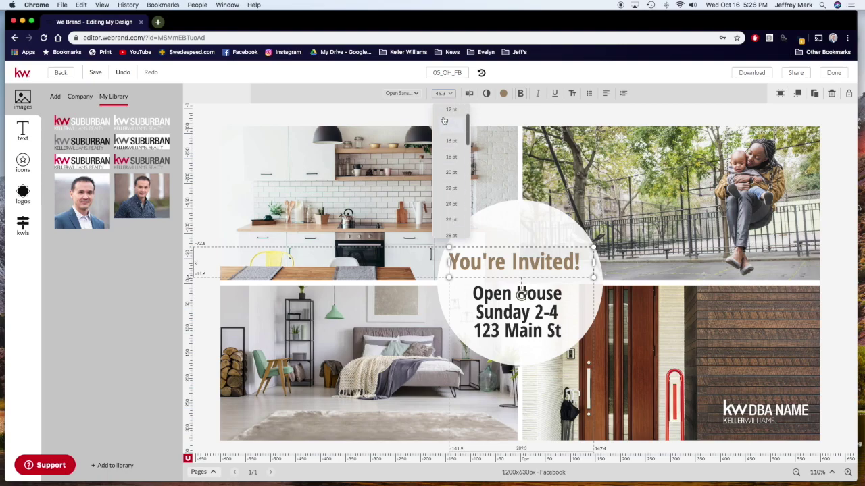
click(437, 93)
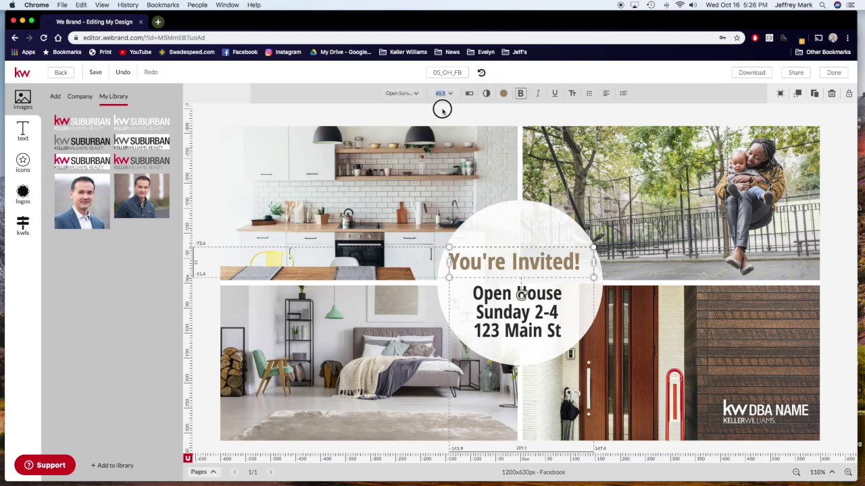
click(442, 110)
click(532, 254)
click(417, 95)
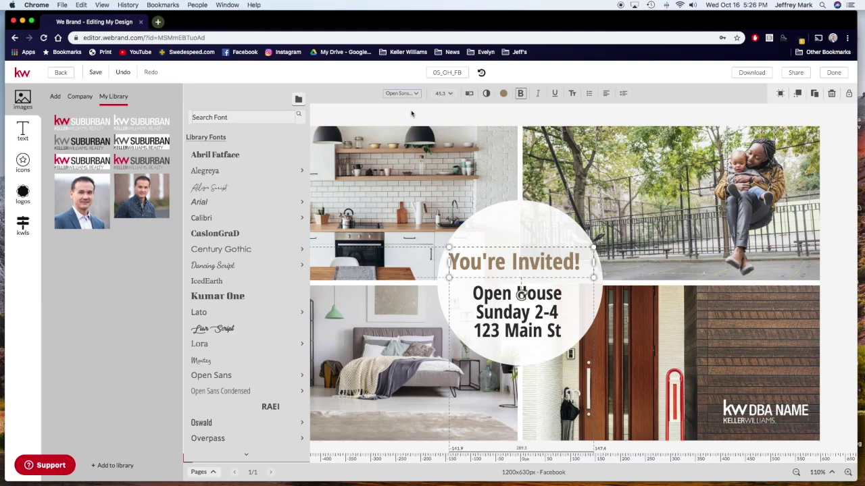
mouse_move(255, 225)
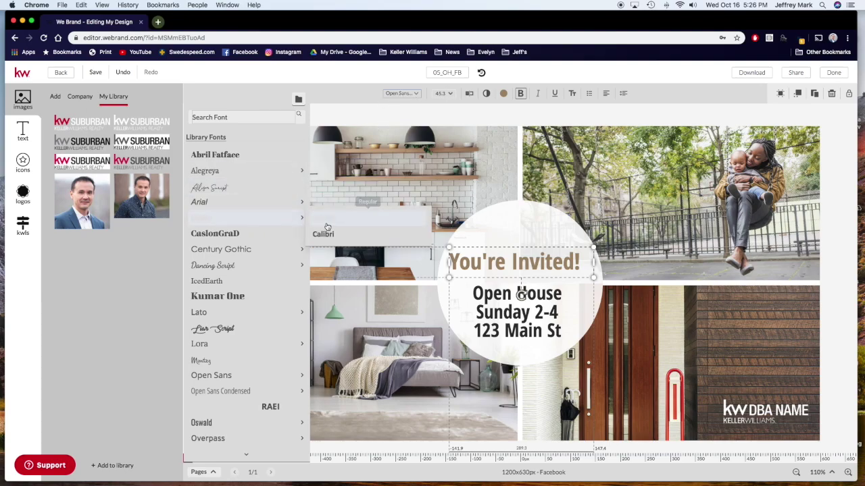
scroll(246, 301, down, 3)
scroll(245, 325, down, 1)
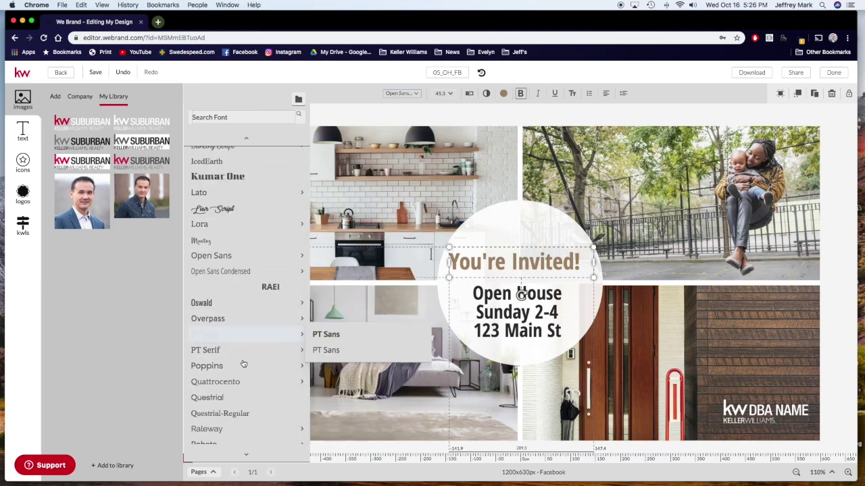
click(344, 93)
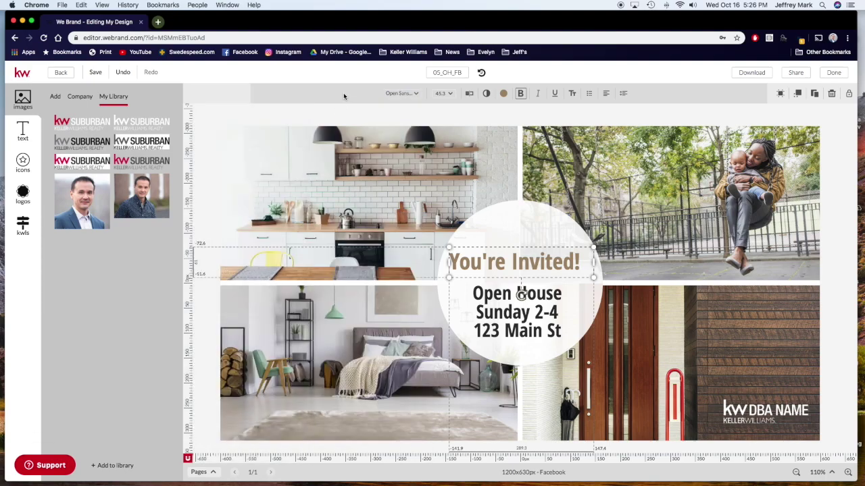
click(517, 228)
click(399, 115)
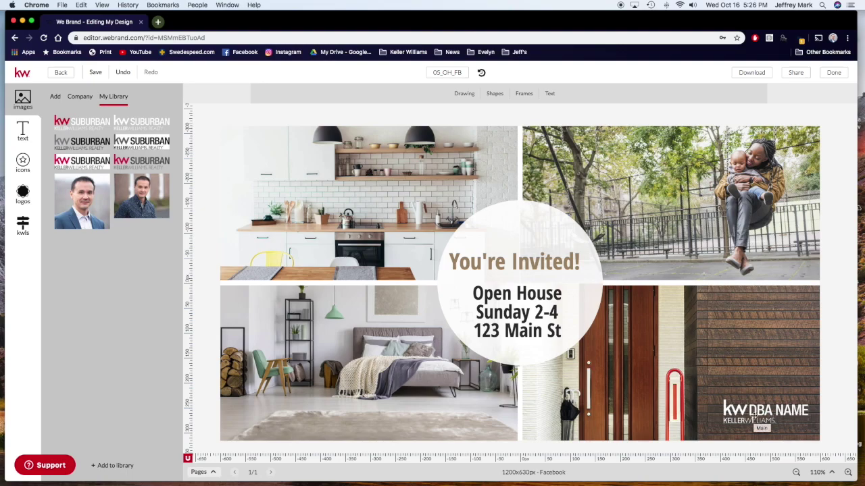
- Delete the KW DBA NAME logo from the door photo panel
click(754, 413)
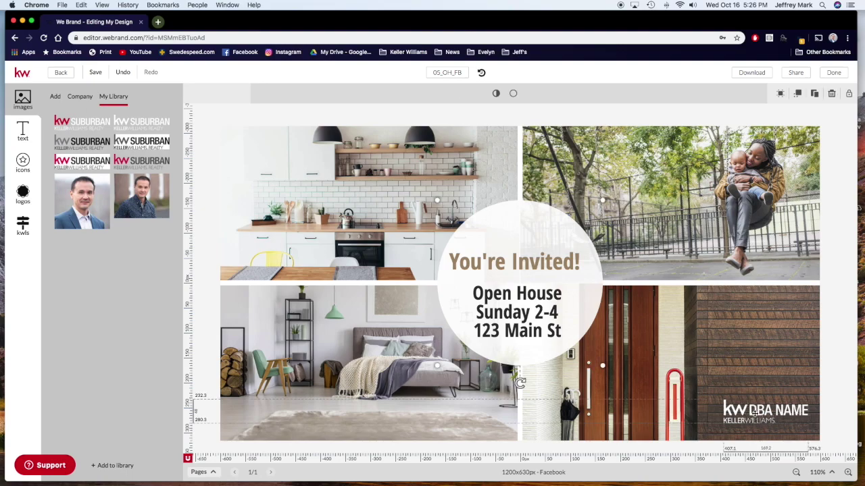
key(Delete)
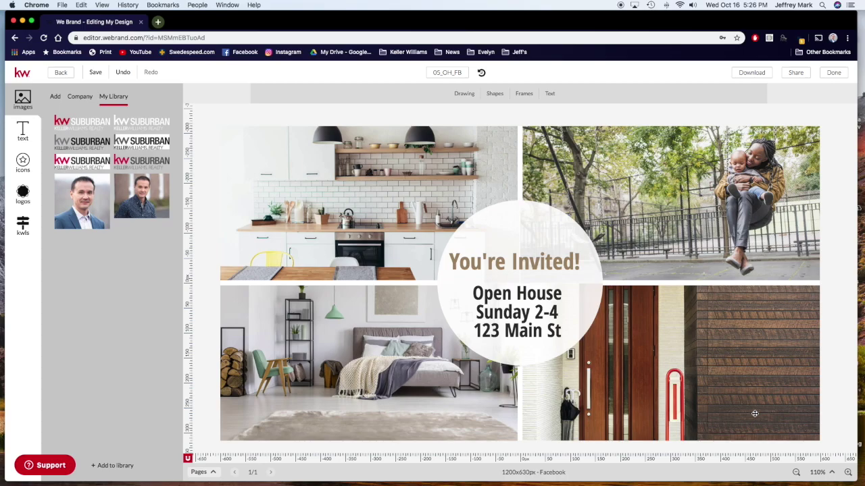
mouse_move(123, 146)
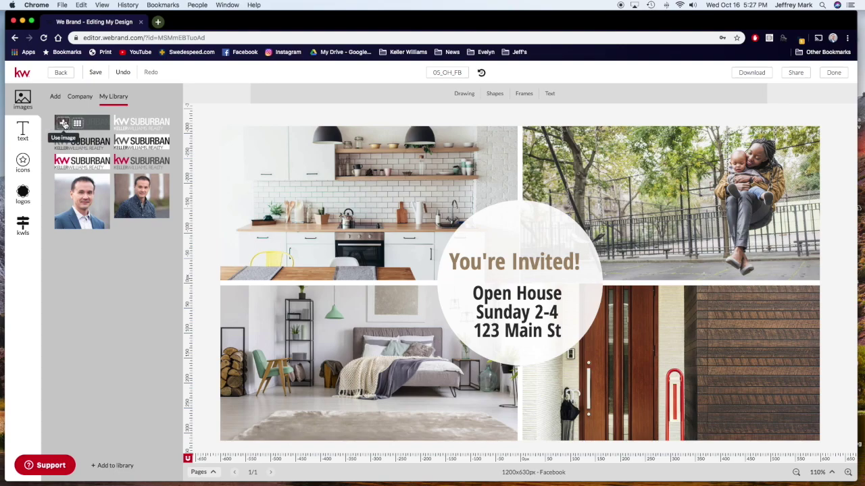
- Add the KW Suburban logo from My Library, shrunk into the door photo's bottom-right corner
click(62, 123)
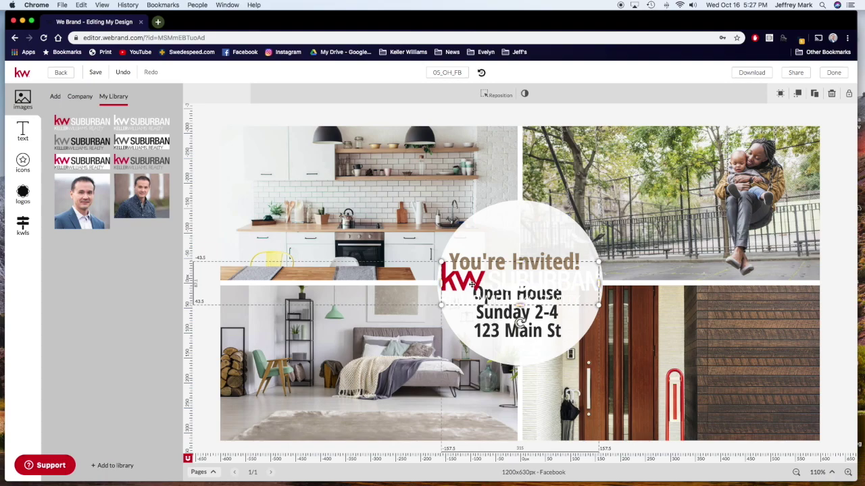
drag(503, 306, 711, 418)
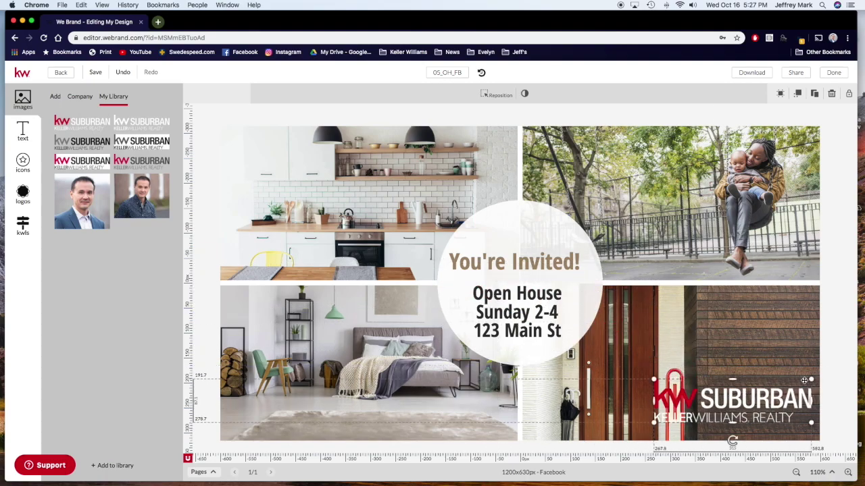
drag(811, 378, 748, 392)
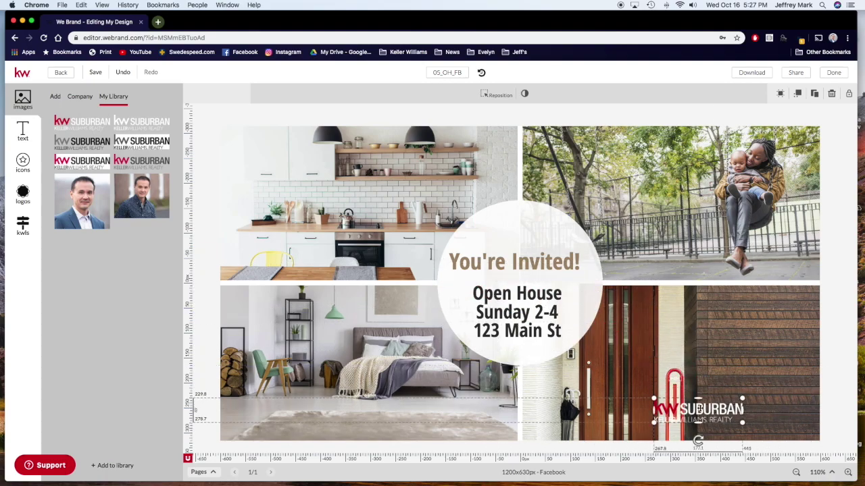
drag(697, 408, 765, 420)
click(818, 417)
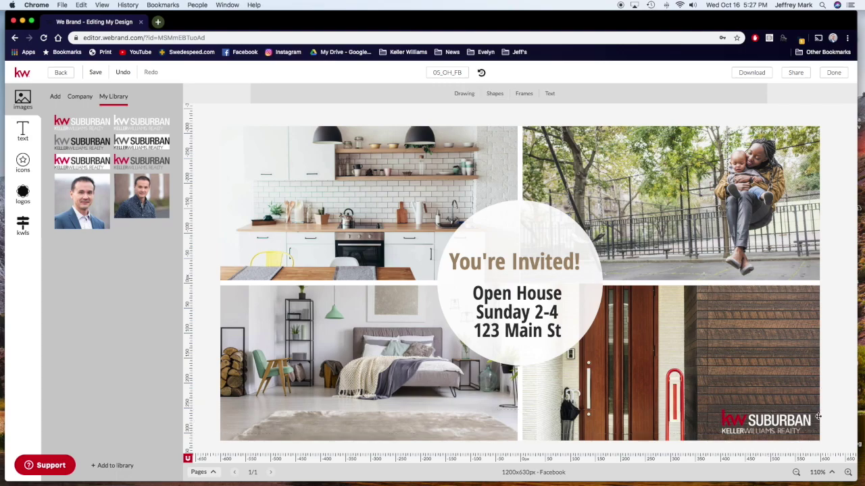
click(21, 234)
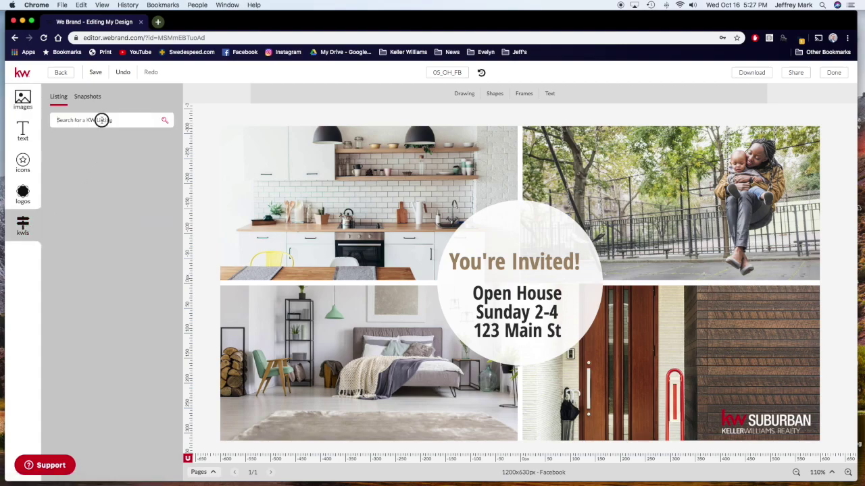
click(101, 120)
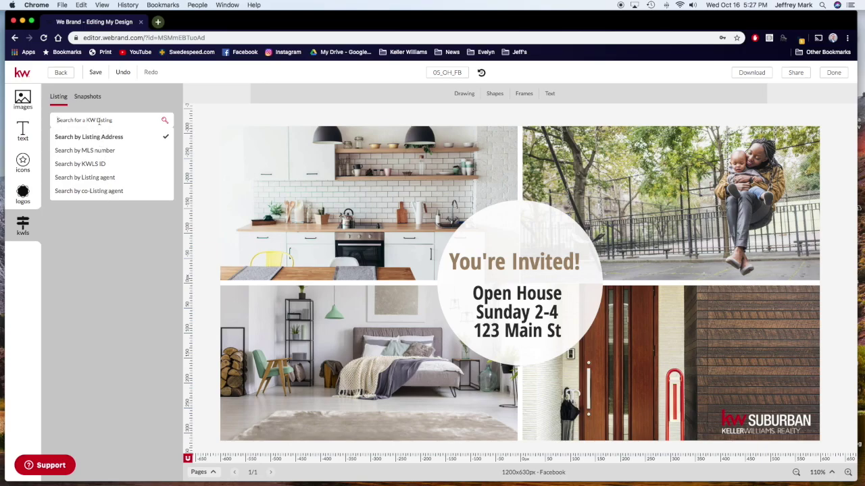
text(5 slope)
click(164, 120)
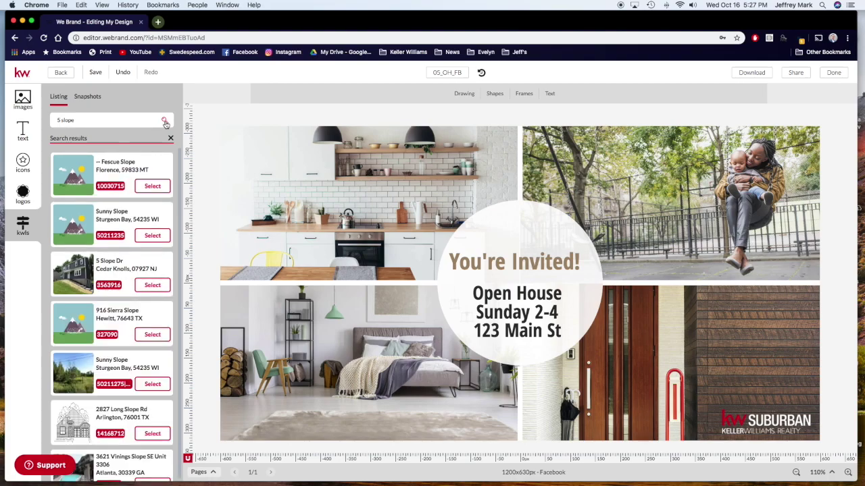
scroll(162, 230, down, 5)
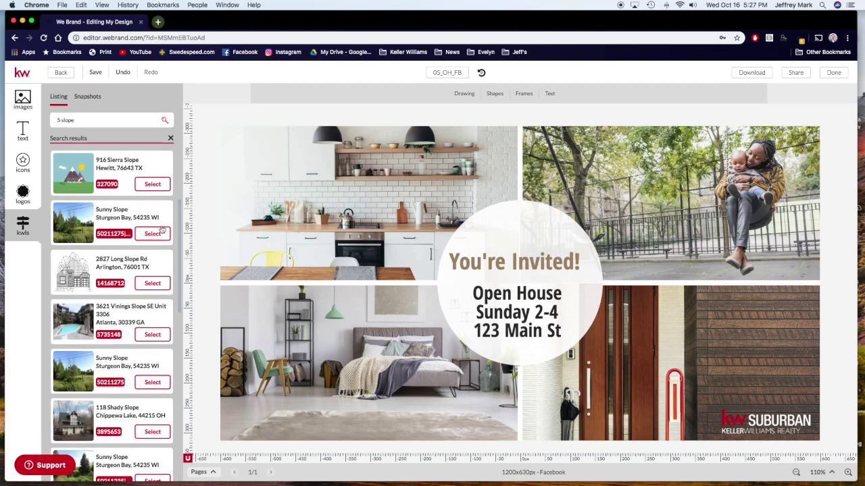
scroll(162, 230, down, 15)
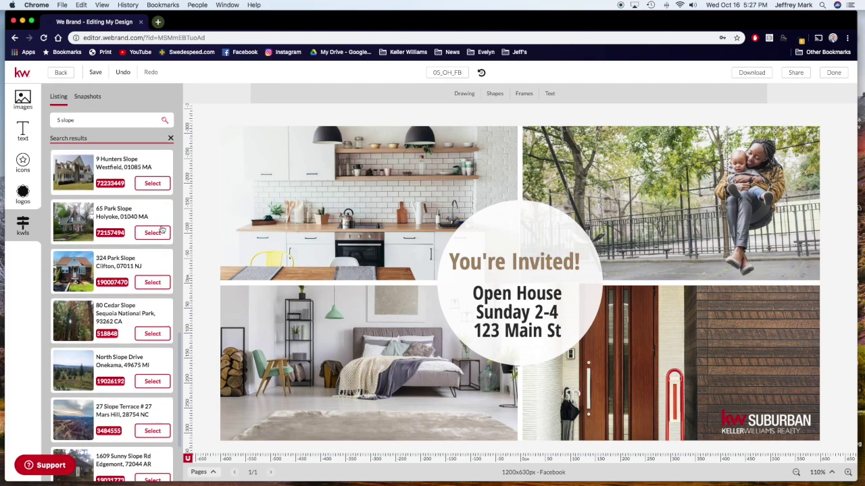
scroll(163, 230, down, 4)
scroll(161, 229, up, 20)
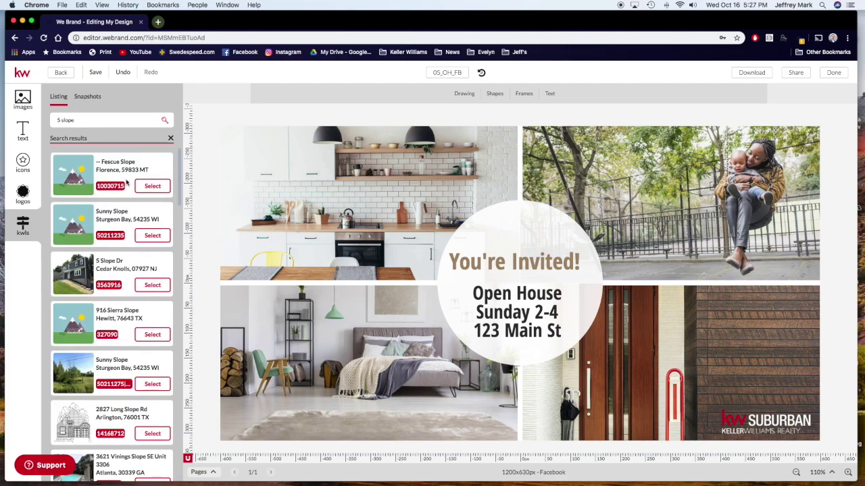
click(101, 120)
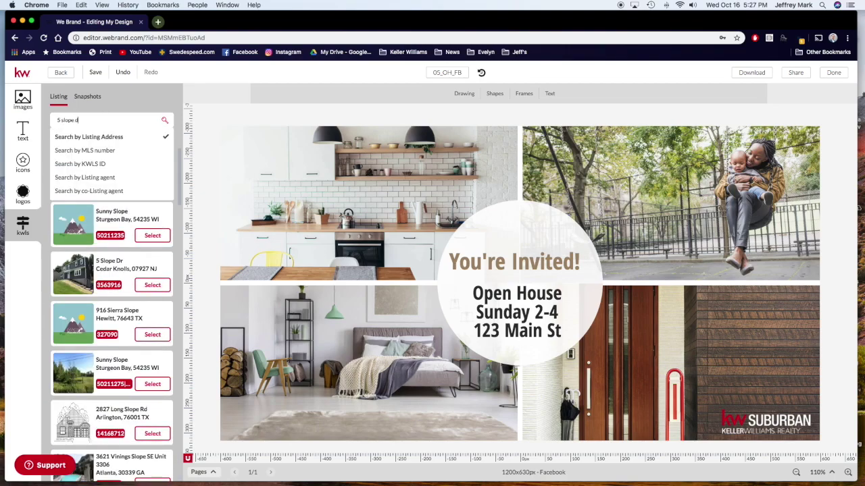
click(166, 121)
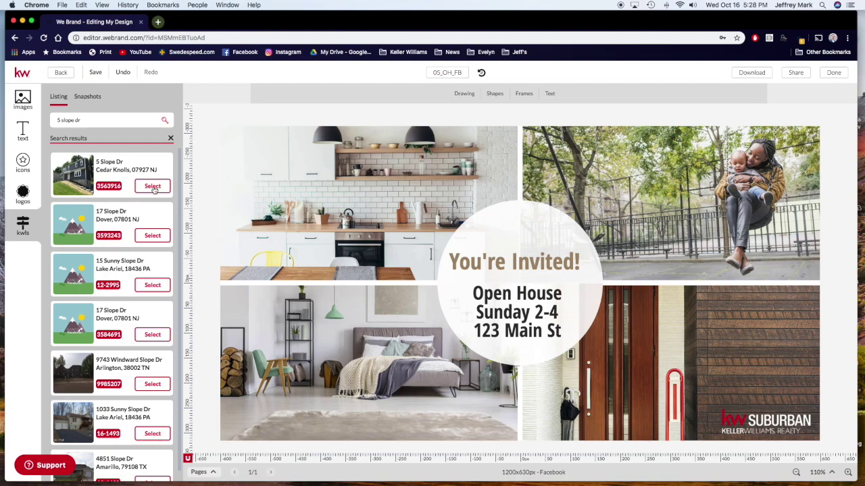
click(153, 188)
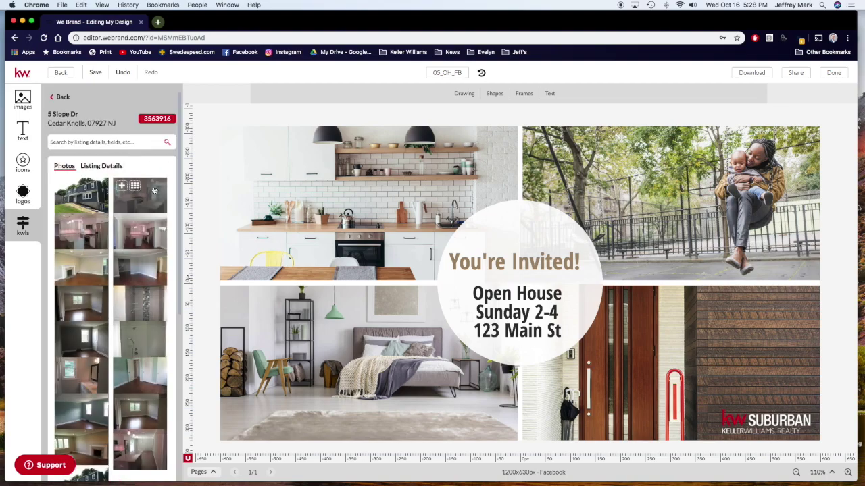
scroll(148, 243, down, 4)
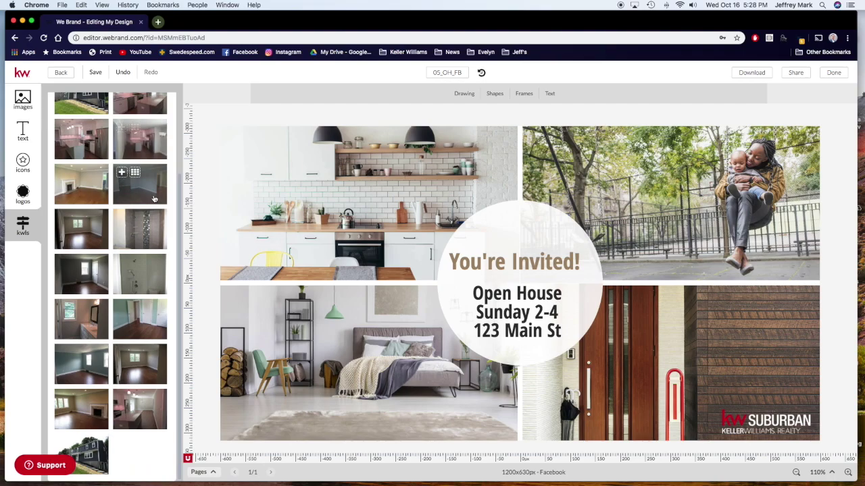
scroll(146, 304, up, 4)
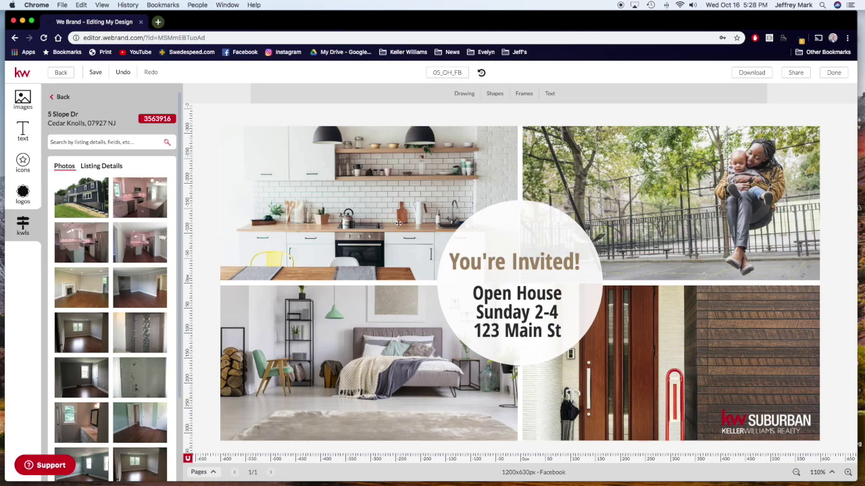
mouse_move(80, 204)
click(378, 210)
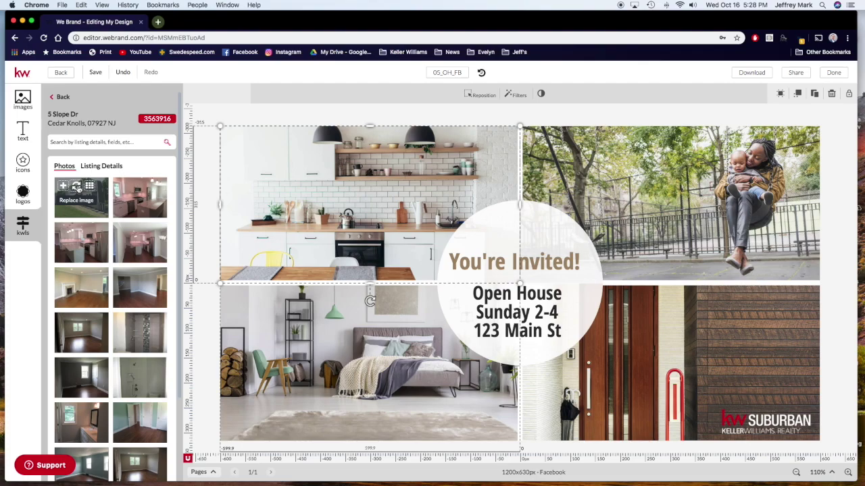
click(77, 189)
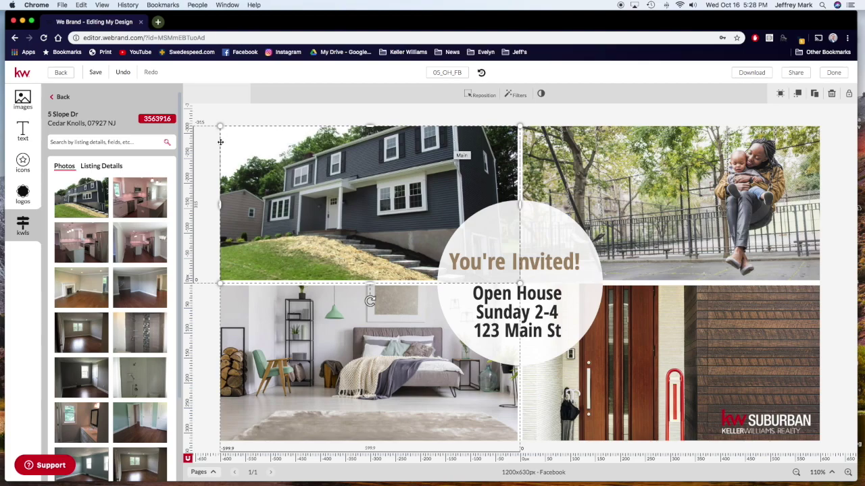
- Reposition the house photo lower within its panel to frame the house
click(480, 94)
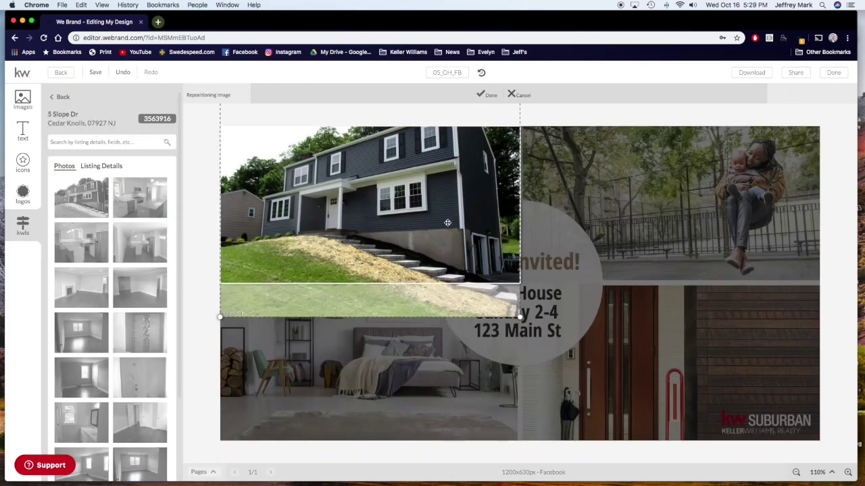
drag(410, 205, 407, 244)
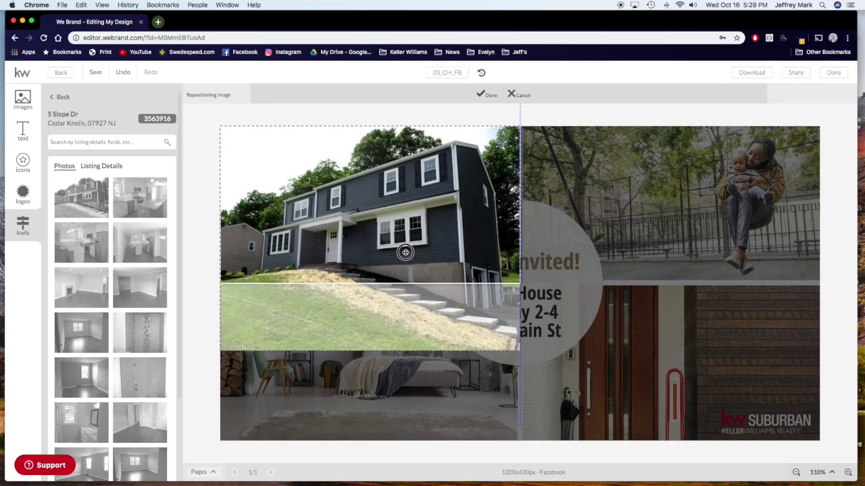
click(490, 96)
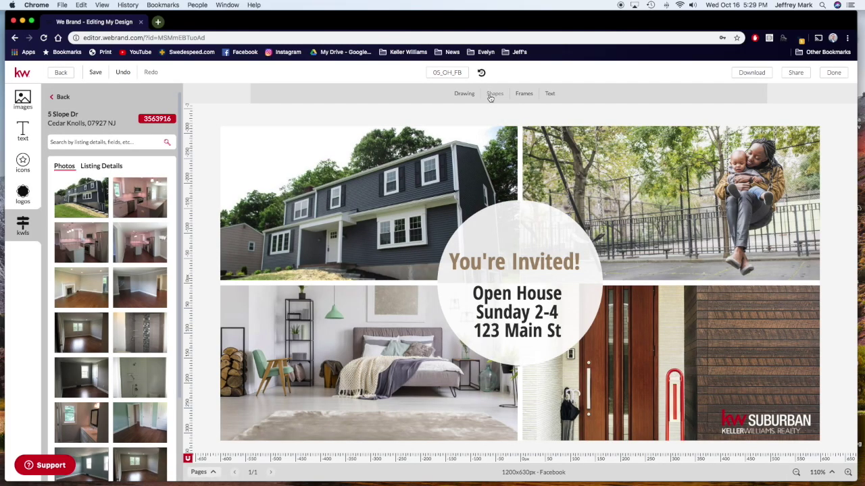
- Put a listing kitchen photo top-right and the fireplace living room bottom-left
click(660, 202)
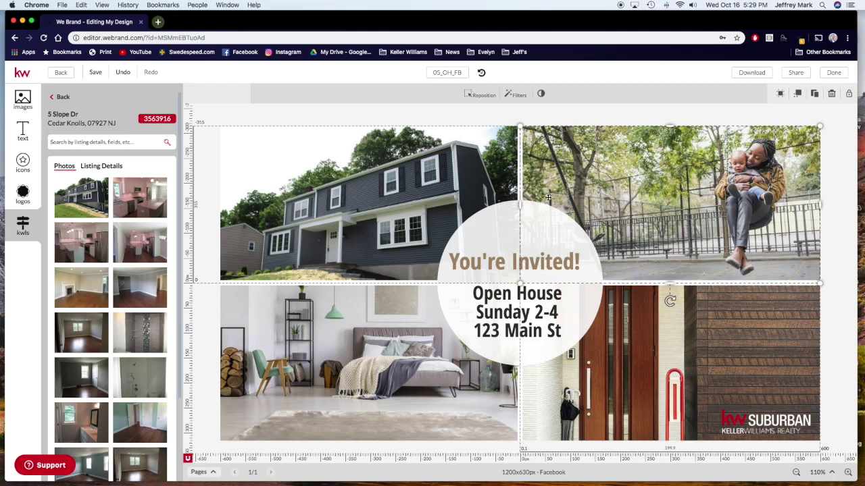
click(139, 197)
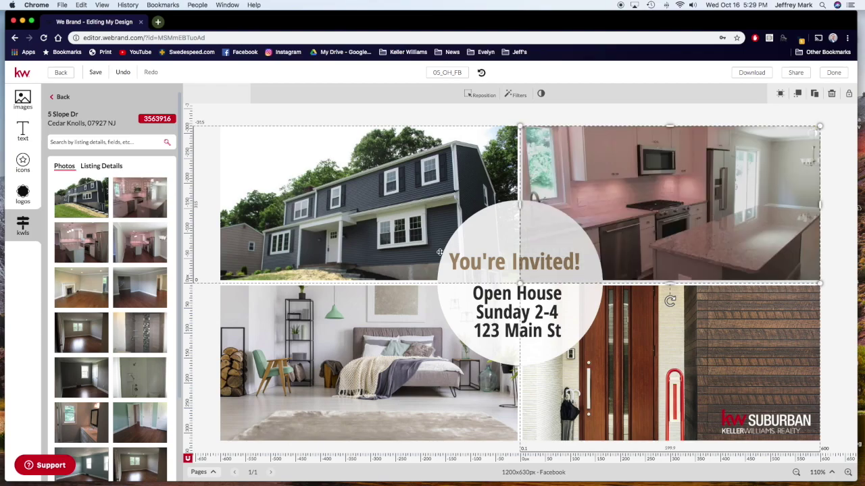
click(355, 353)
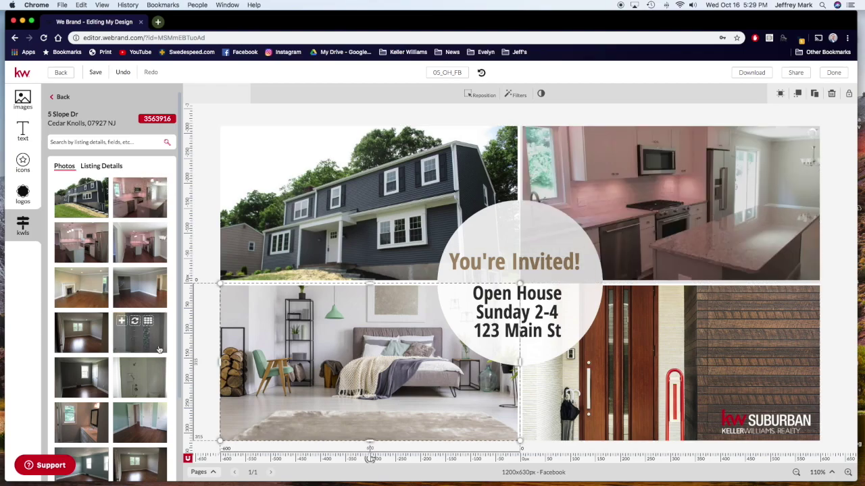
scroll(135, 343, down, 2)
scroll(135, 342, down, 1)
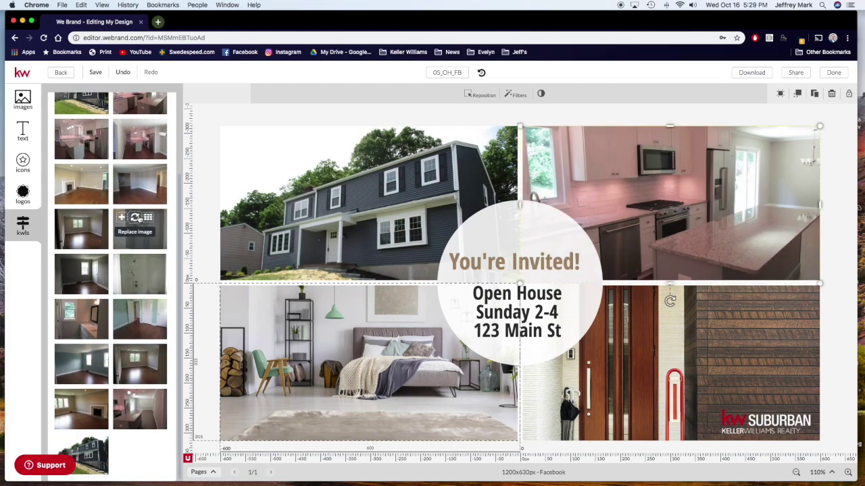
drag(136, 230, 391, 360)
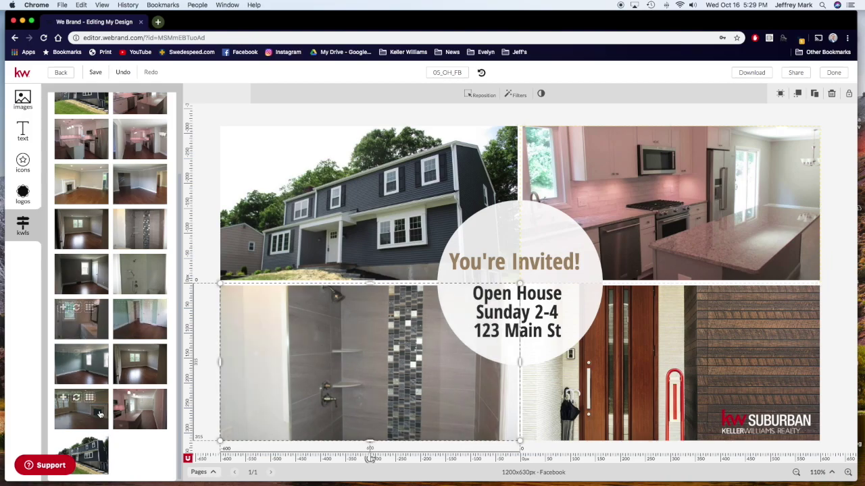
drag(81, 409, 334, 386)
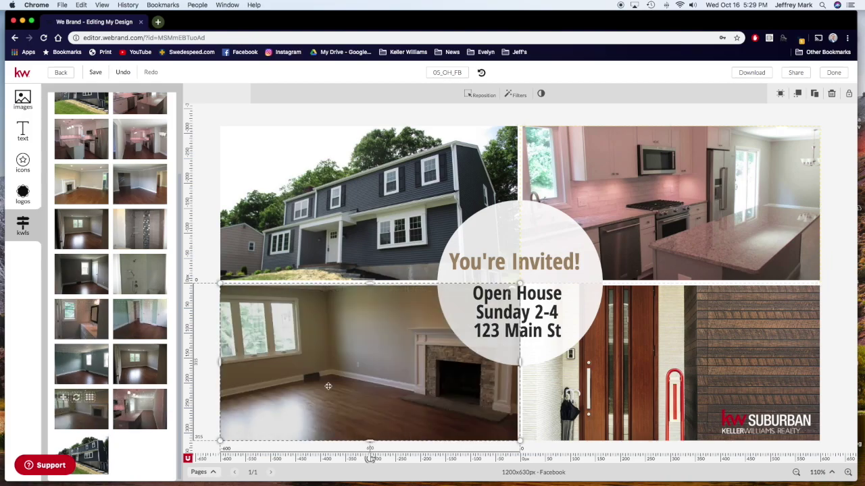
- Fill the bottom-right panel with another listing kitchen photo
click(723, 390)
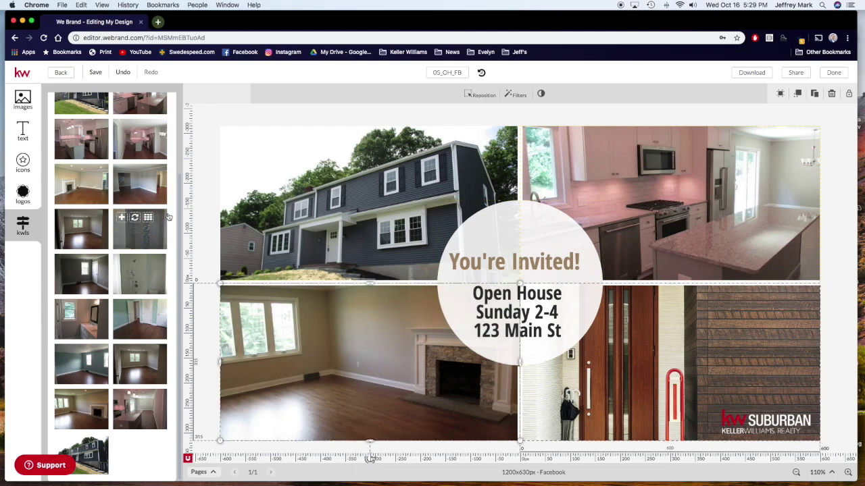
scroll(142, 187, up, 1)
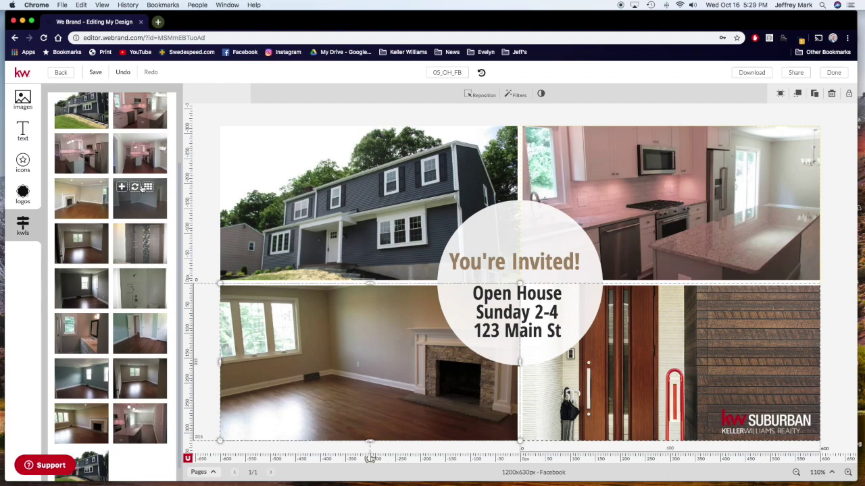
scroll(142, 187, up, 1)
drag(139, 162, 736, 382)
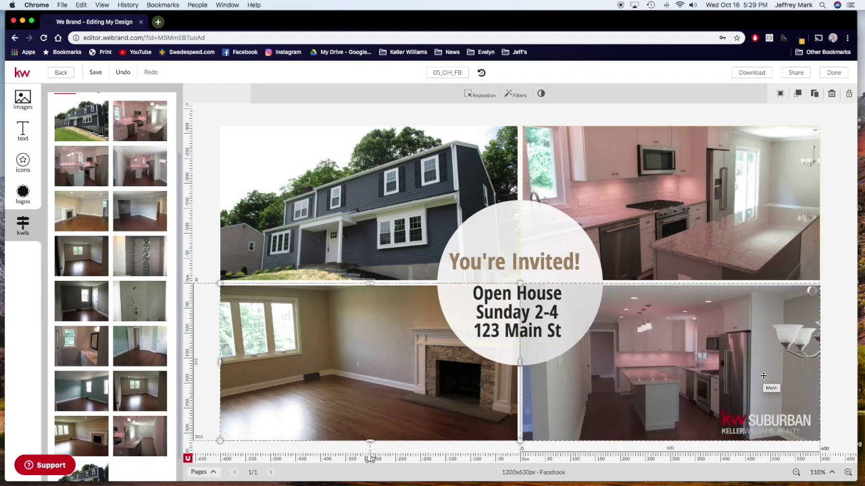
- Change the design title from '05_OH_FB' to '5 Slope' and save the design
click(488, 118)
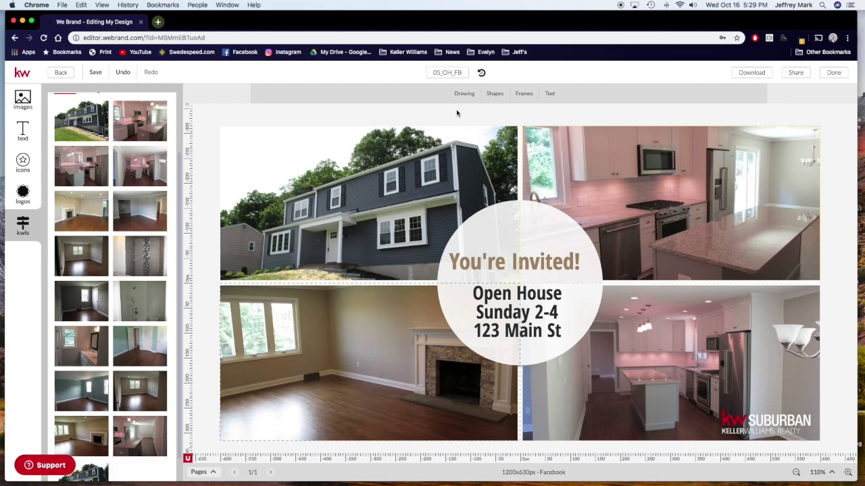
click(435, 75)
drag(435, 73, 531, 72)
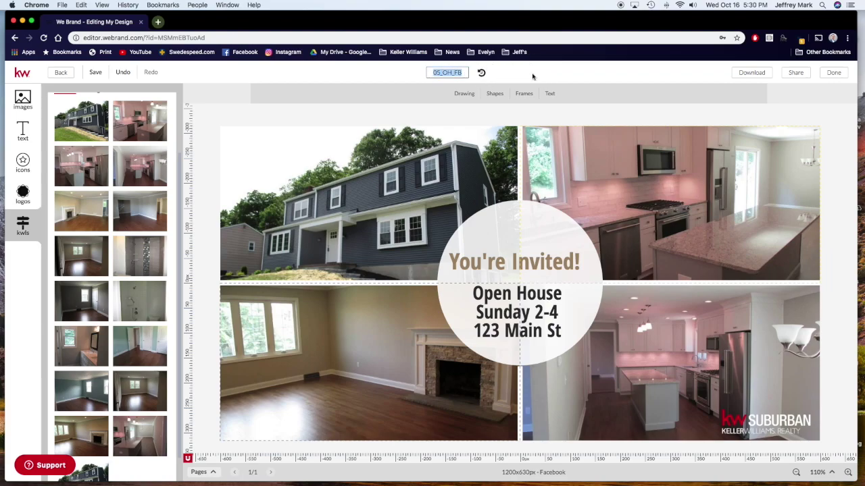
text(5 Slope)
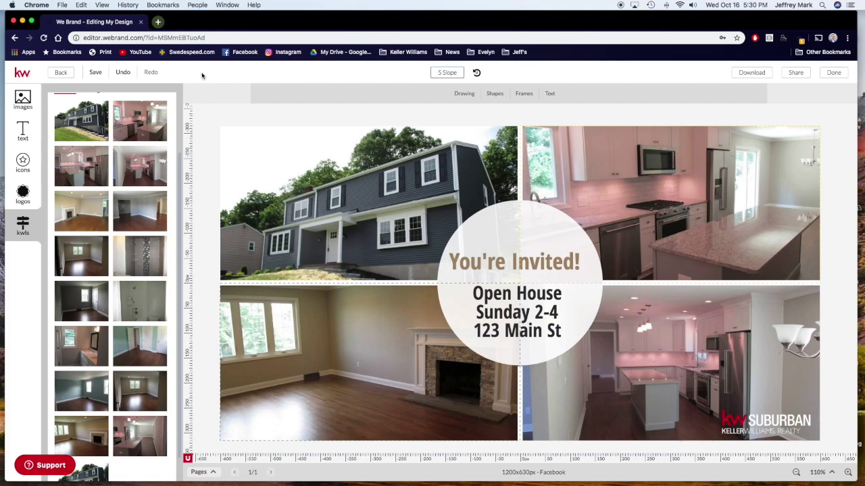
click(95, 72)
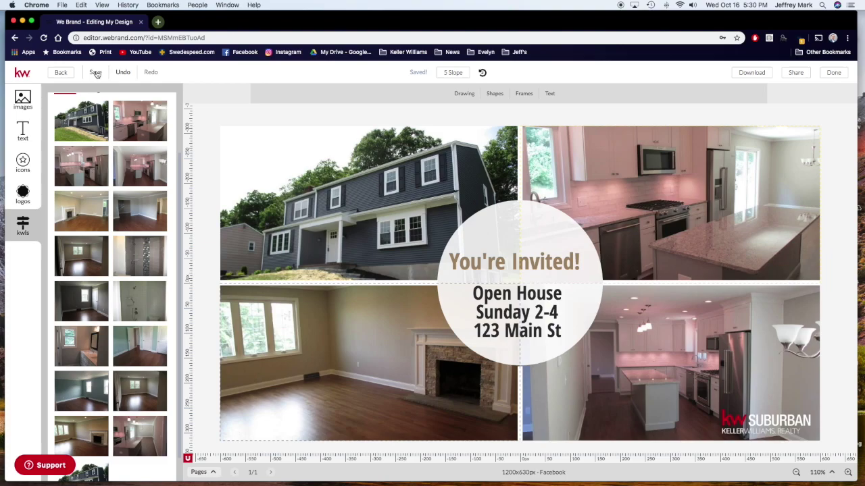
click(796, 73)
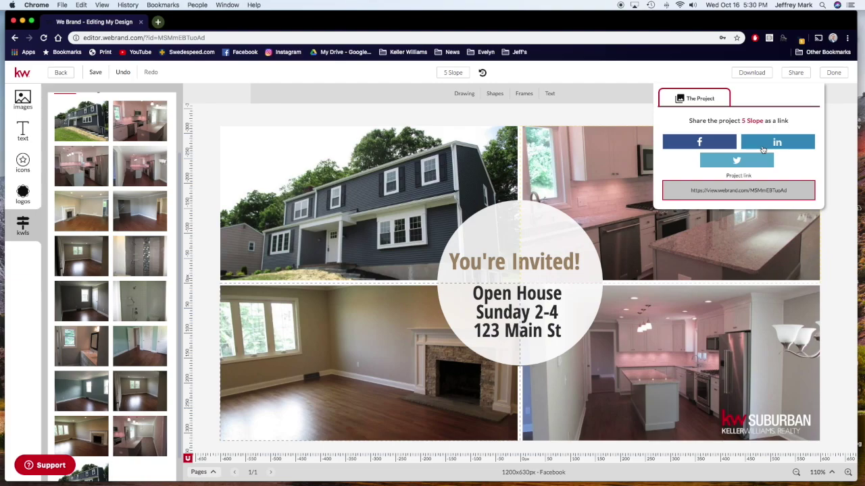
click(606, 120)
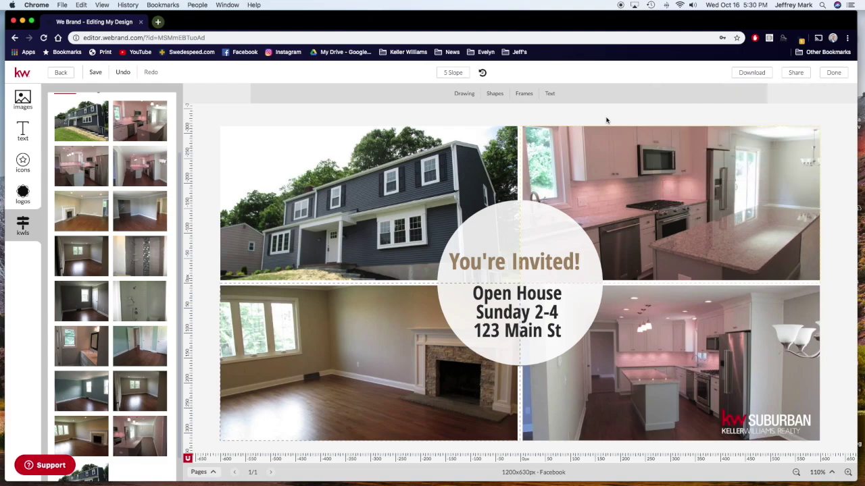
click(750, 76)
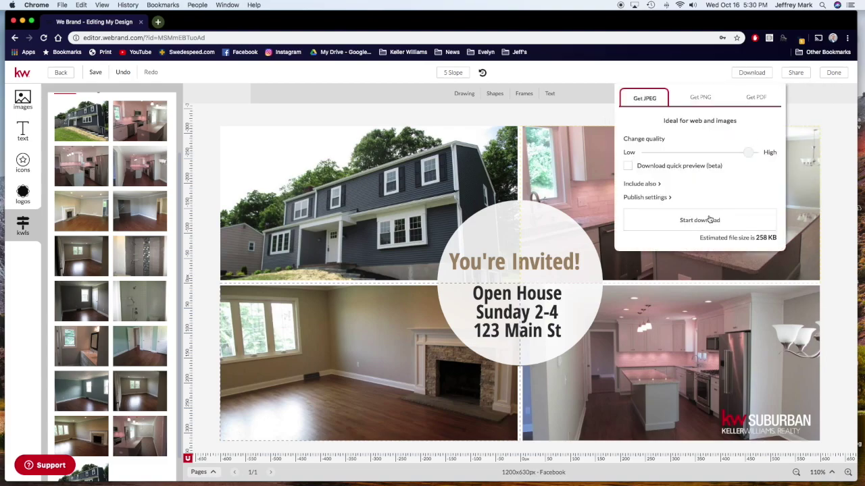
click(707, 219)
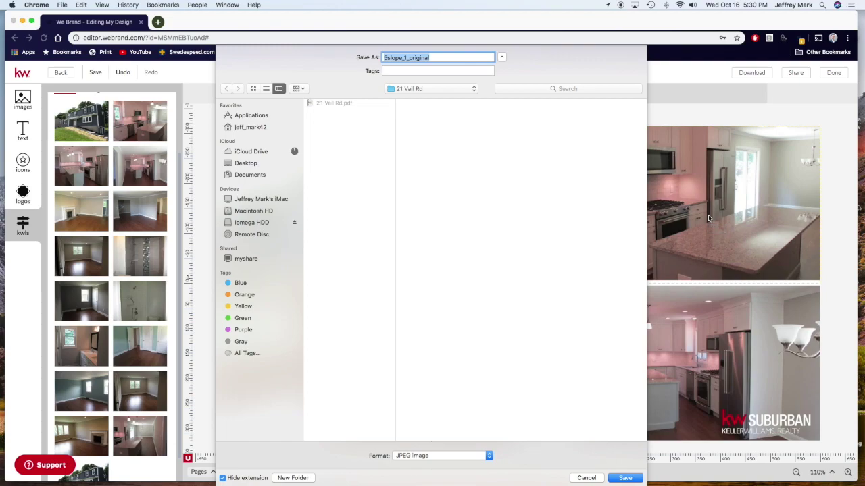
click(587, 477)
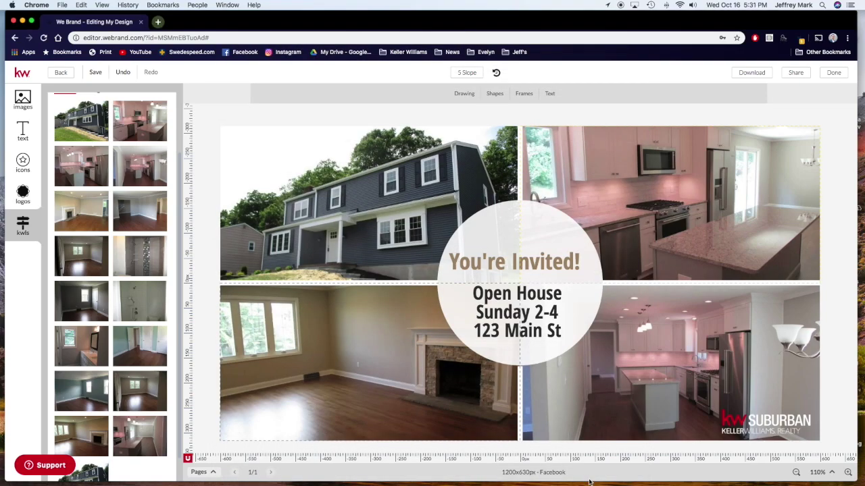